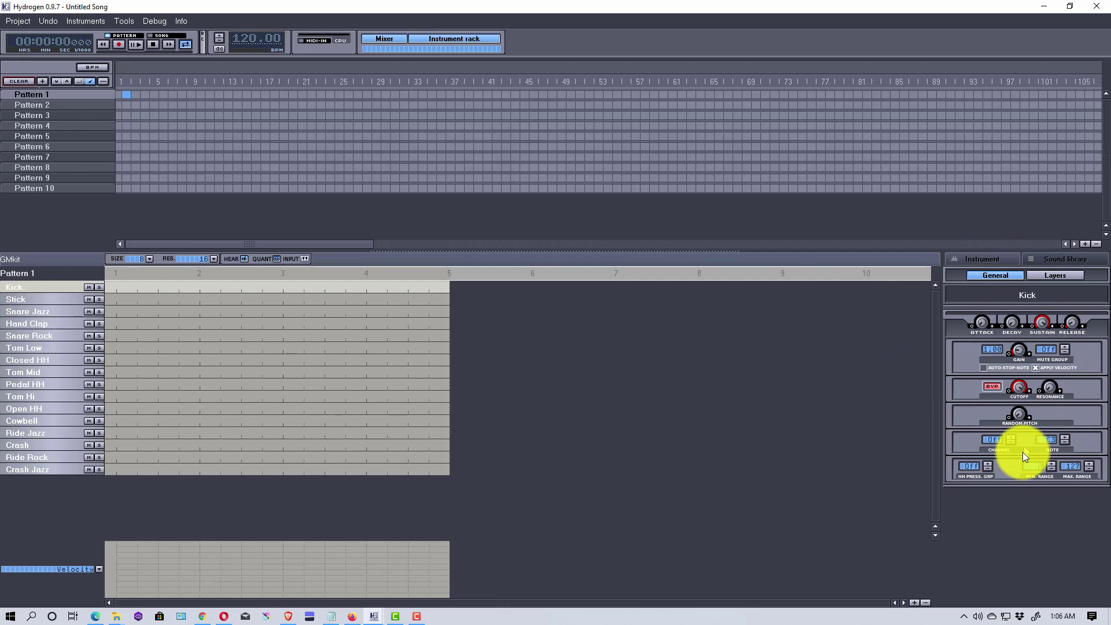
Look over the Snare Jazz and Tom Low instruments, the sound library's drumkits and the mixer channels
left_click(33, 311)
left_click(44, 347)
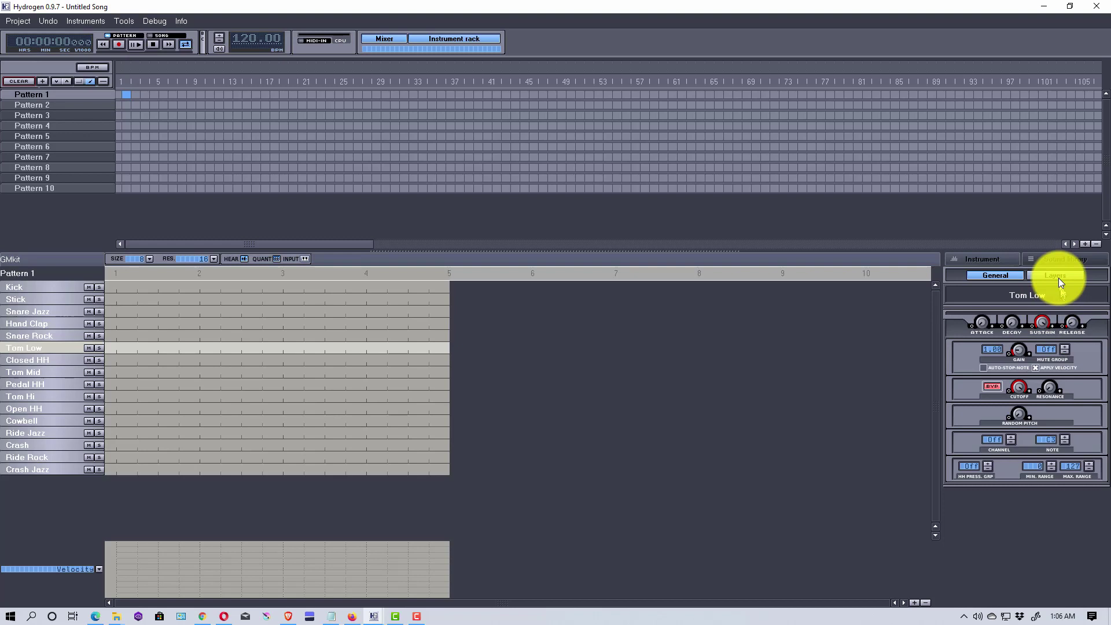
left_click(1054, 259)
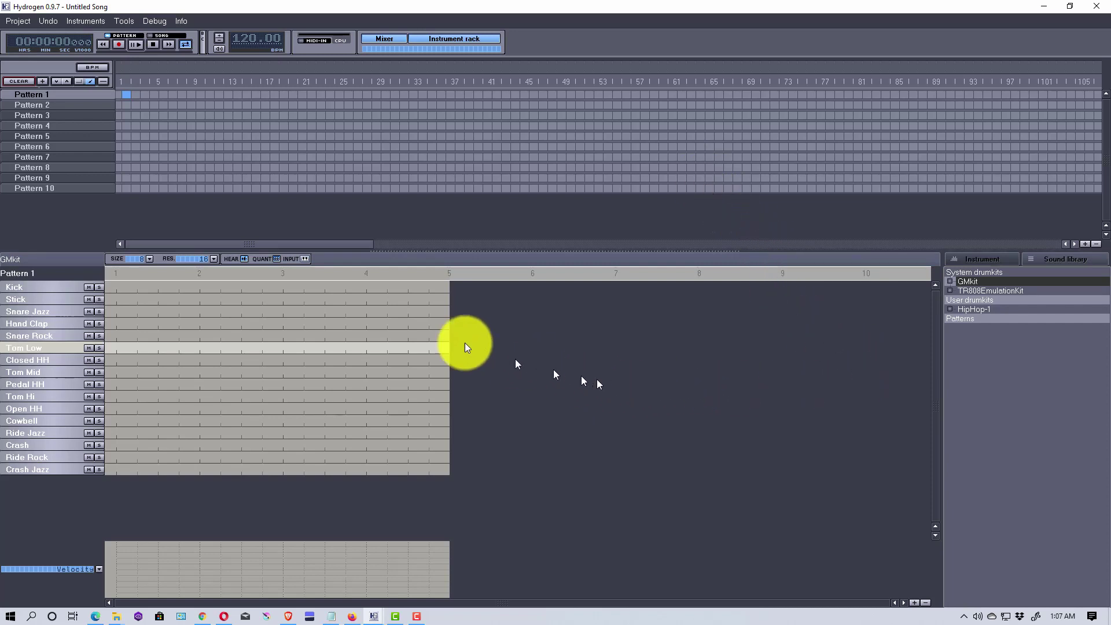
left_click(380, 37)
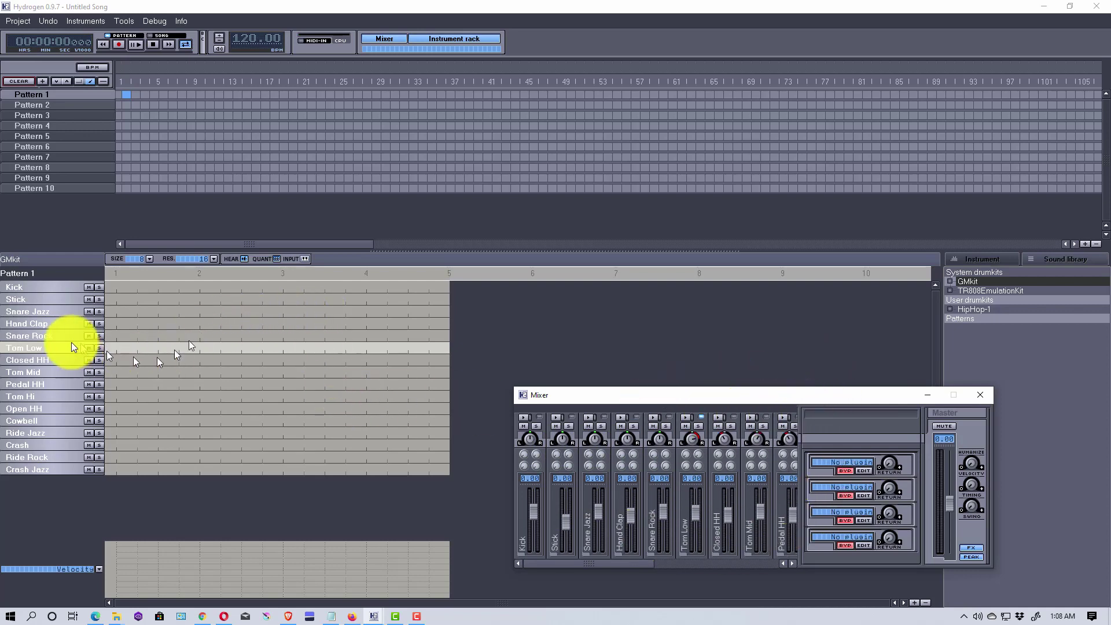
left_click(981, 394)
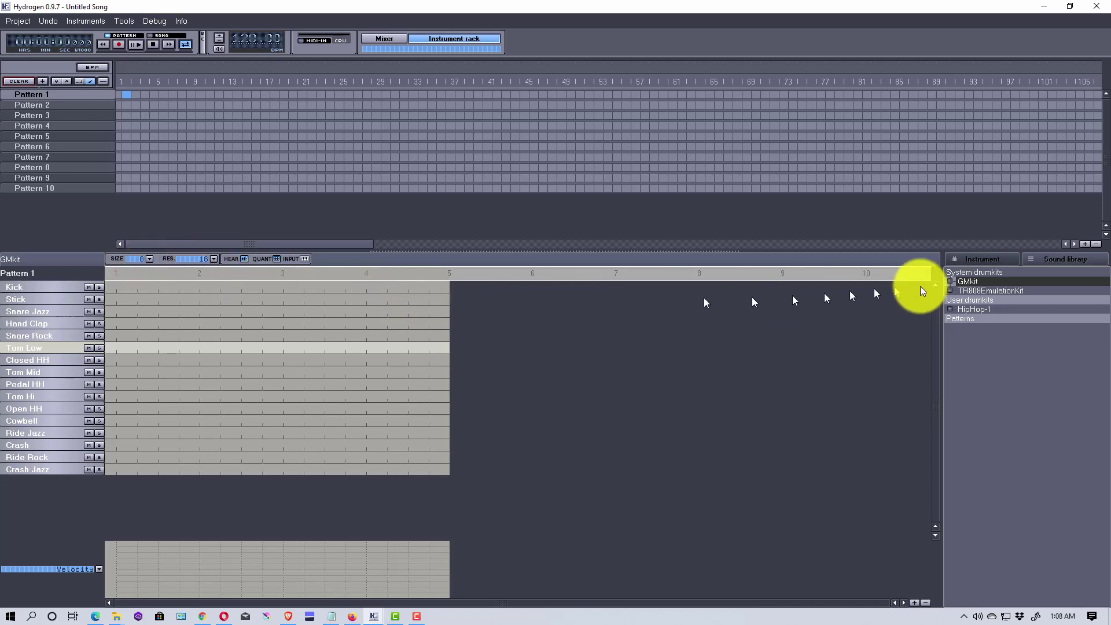
Set the pattern grid resolution to 8, place Cowbell notes on beats 1 to 4 of Pattern 1, and play it back
left_click(212, 259)
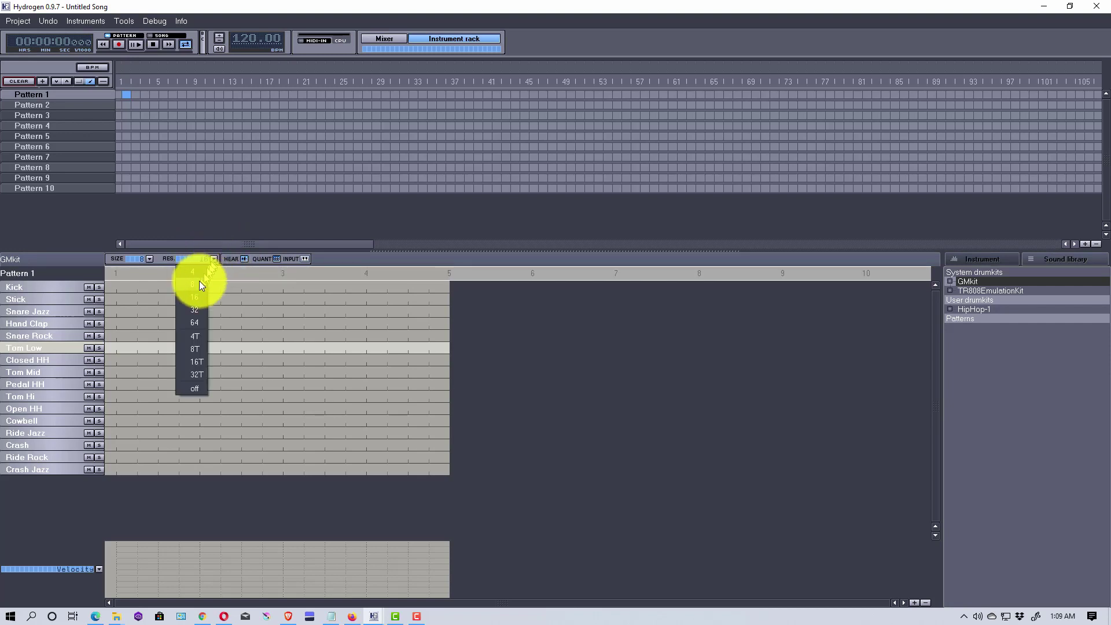
left_click(200, 284)
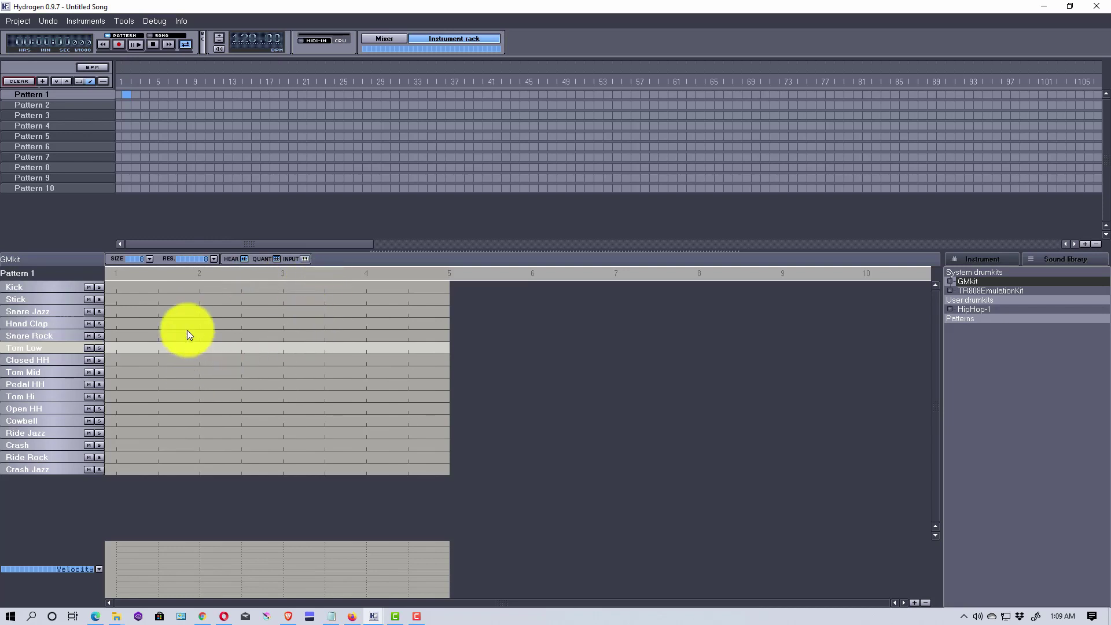
left_click(117, 421)
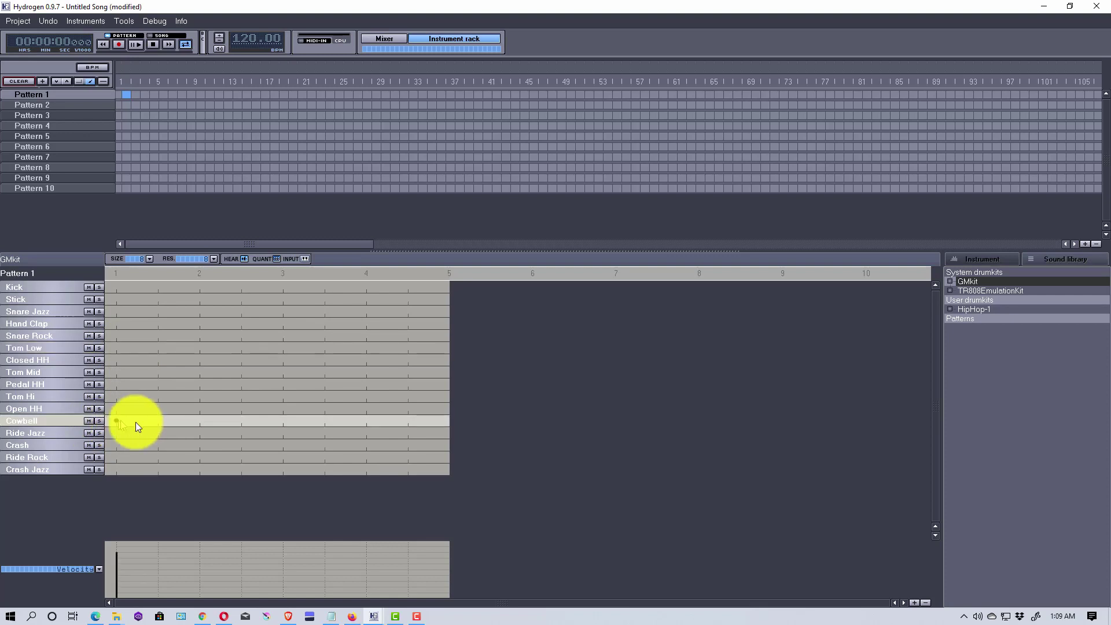
left_click(201, 422)
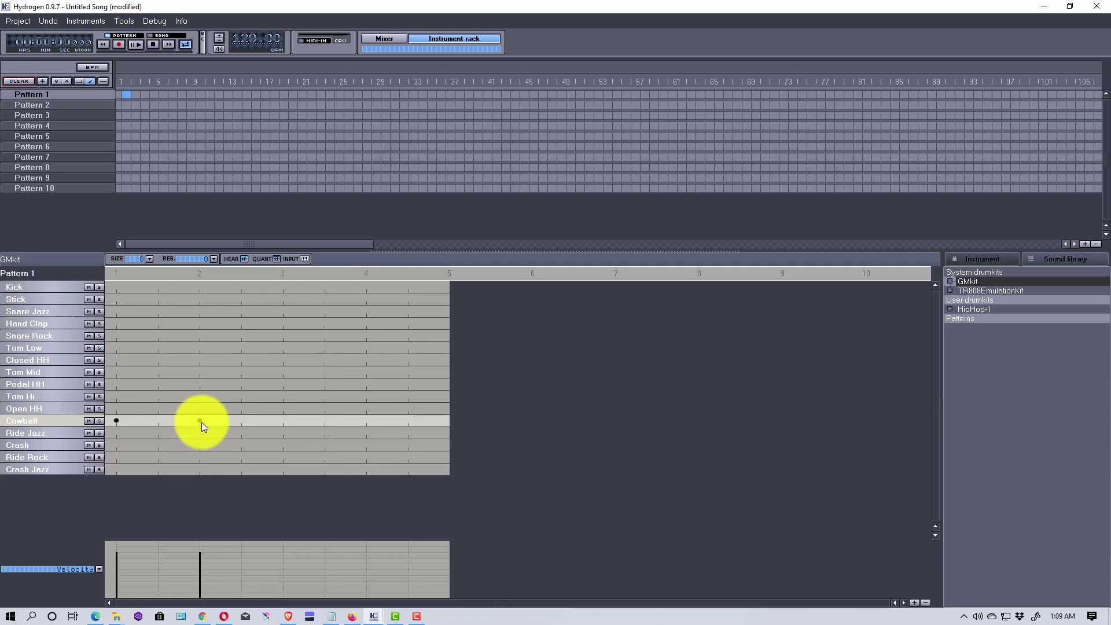
left_click(283, 421)
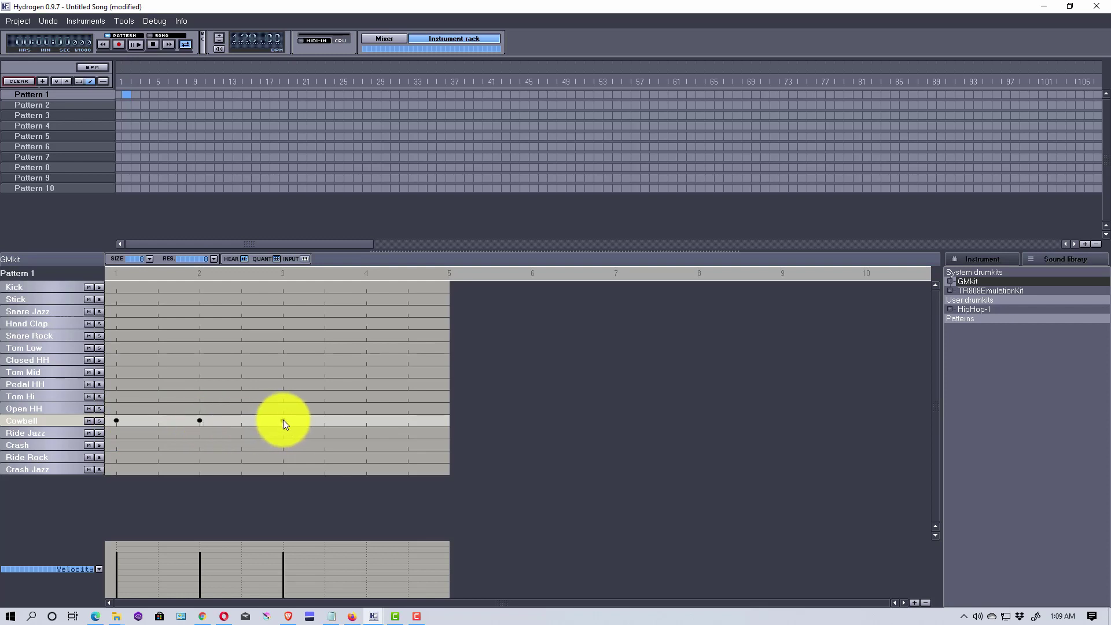
left_click(366, 421)
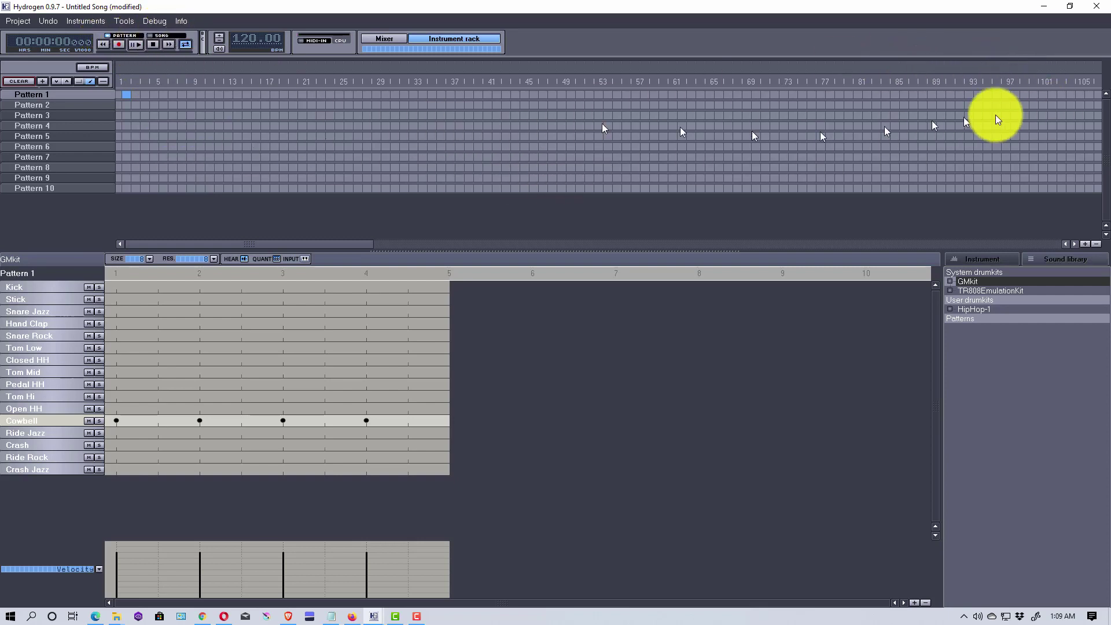
left_click(136, 44)
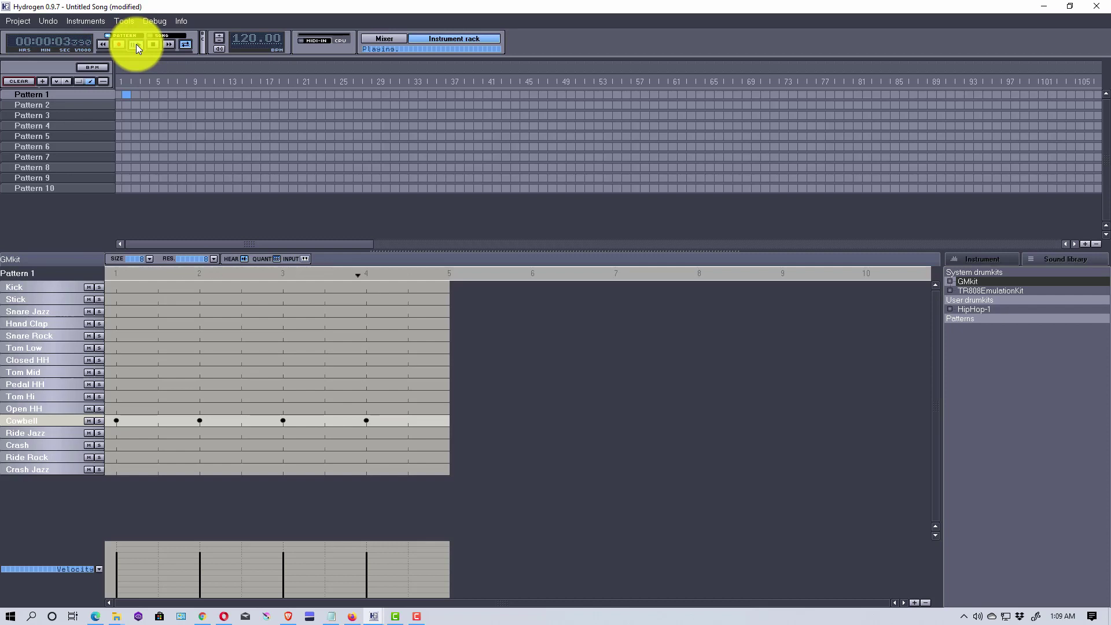
left_click(137, 44)
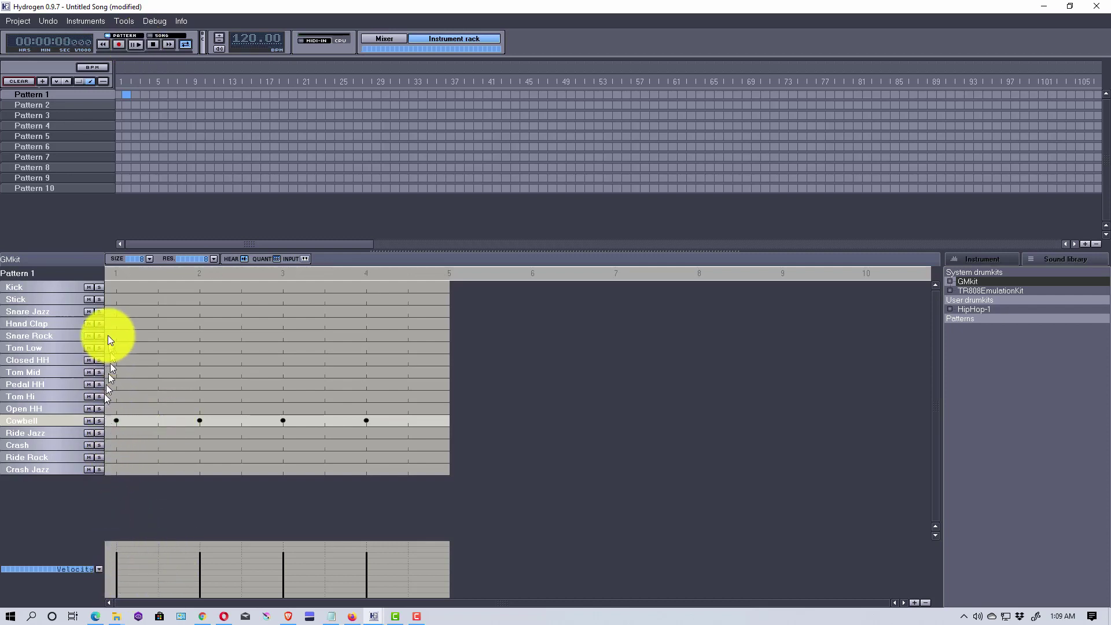
Set the first Cowbell note's velocity to 0.99 and the other three to about 0.43, and play the pattern
left_click(116, 546)
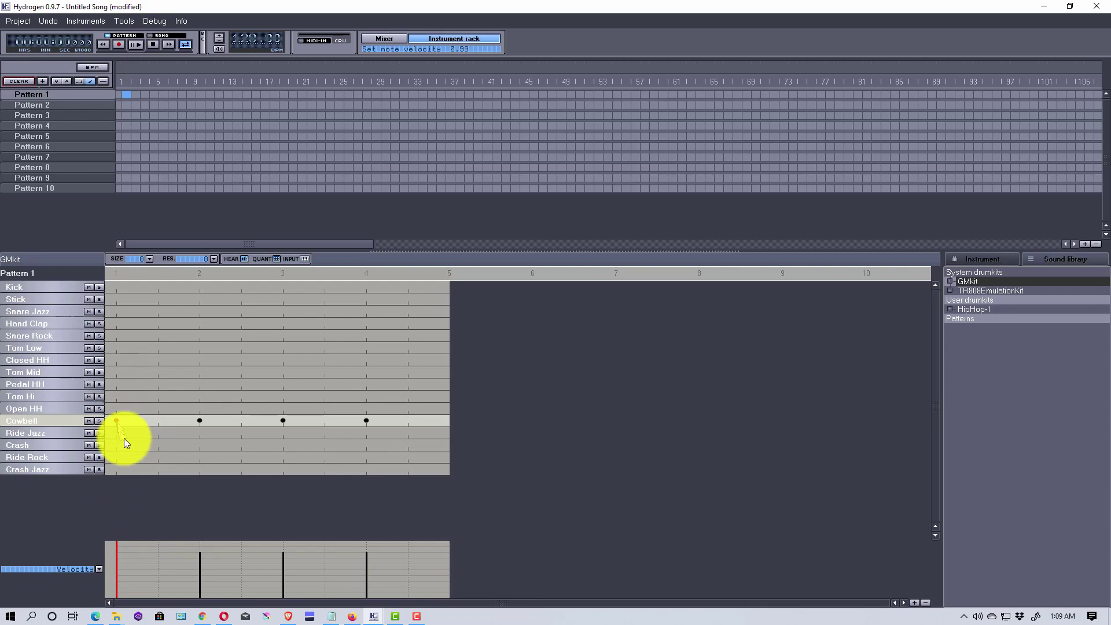
left_click_drag(199, 557, 201, 575)
left_click_drag(282, 555, 282, 575)
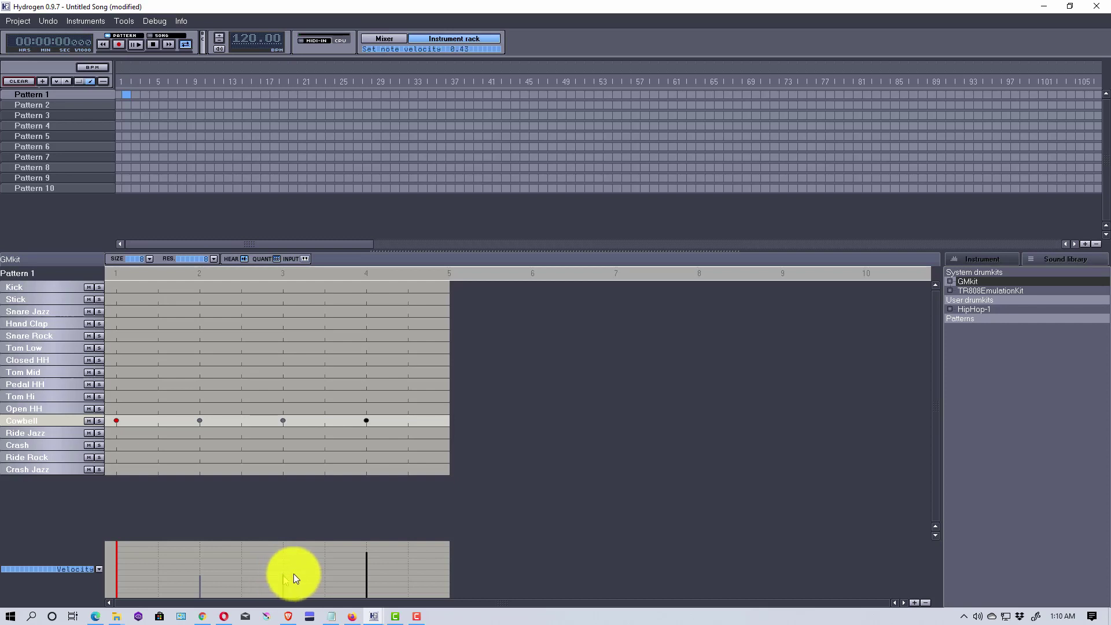
left_click(366, 576)
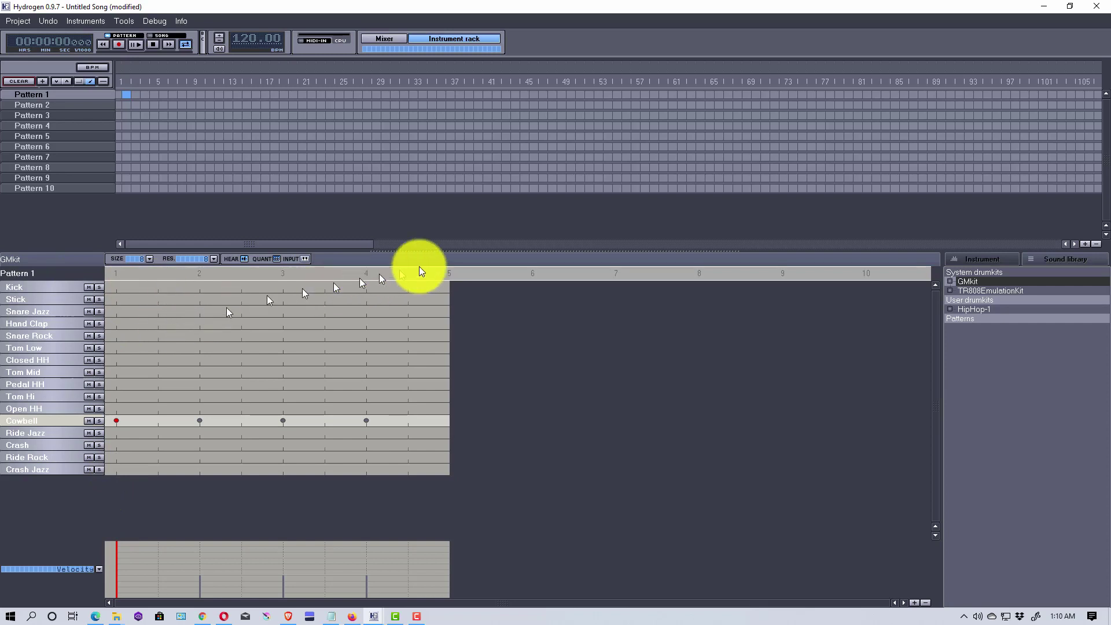
left_click(126, 95)
left_click(138, 46)
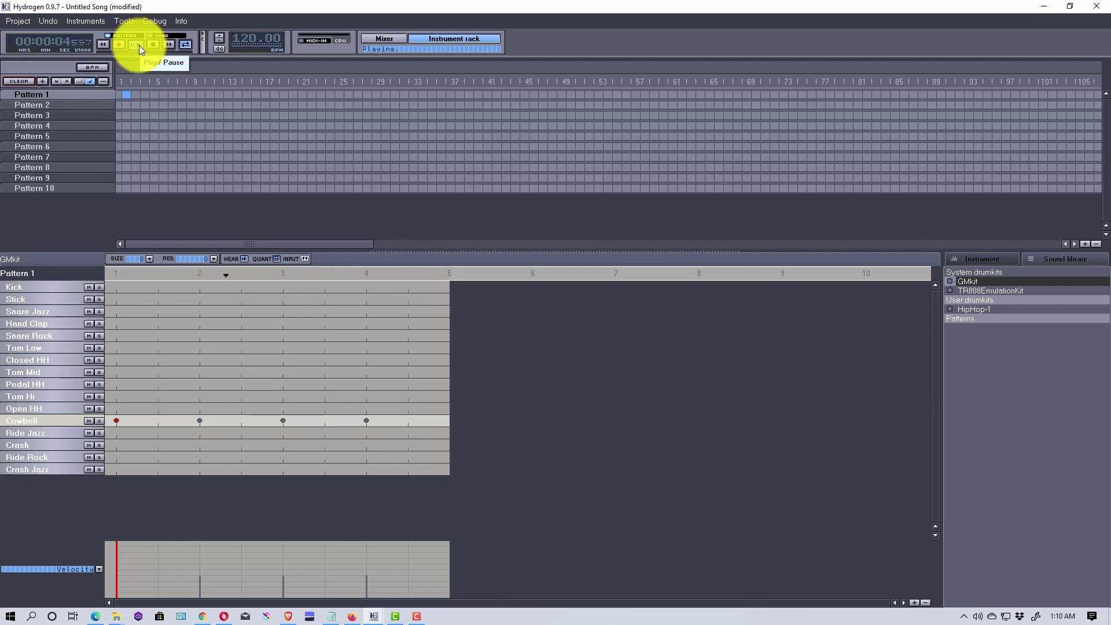
left_click(154, 43)
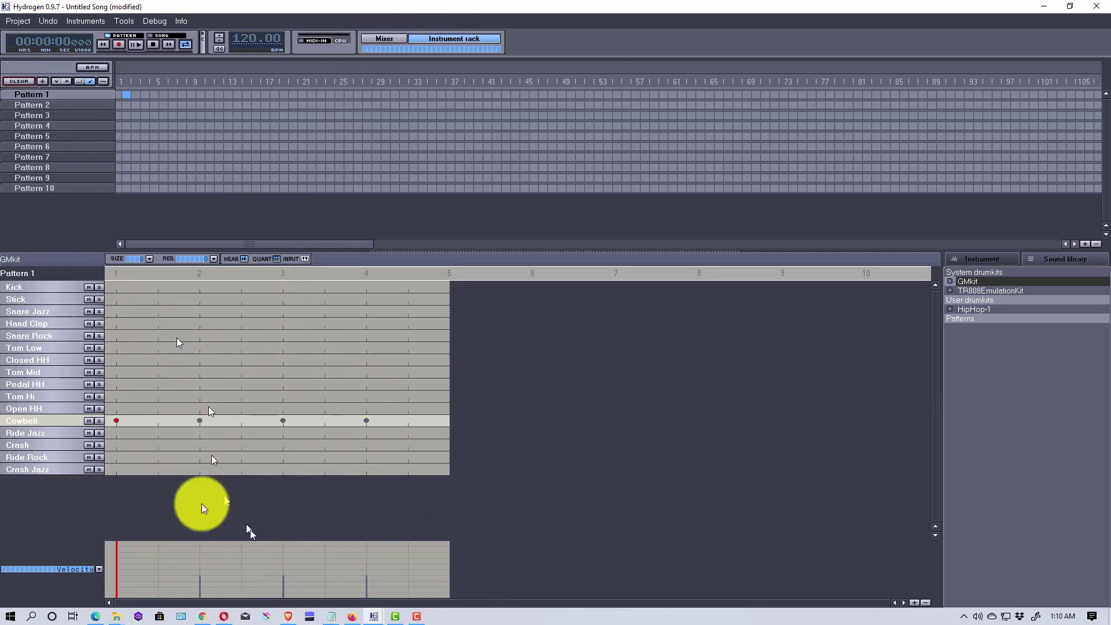
Start a new song, discarding the unsaved changes to the current one
left_click(18, 21)
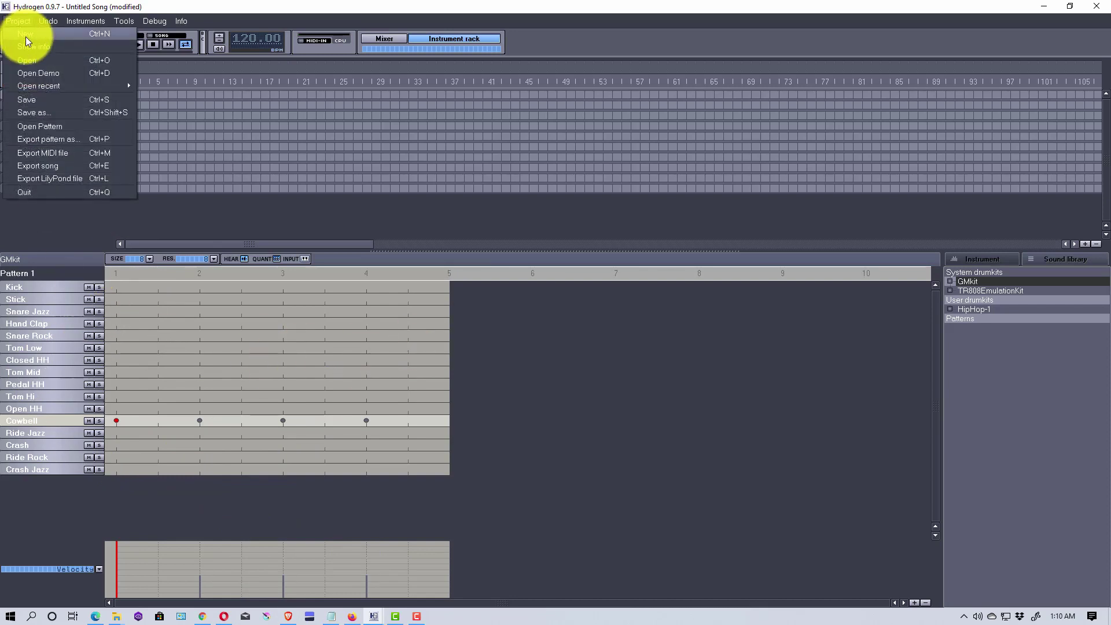
left_click(25, 35)
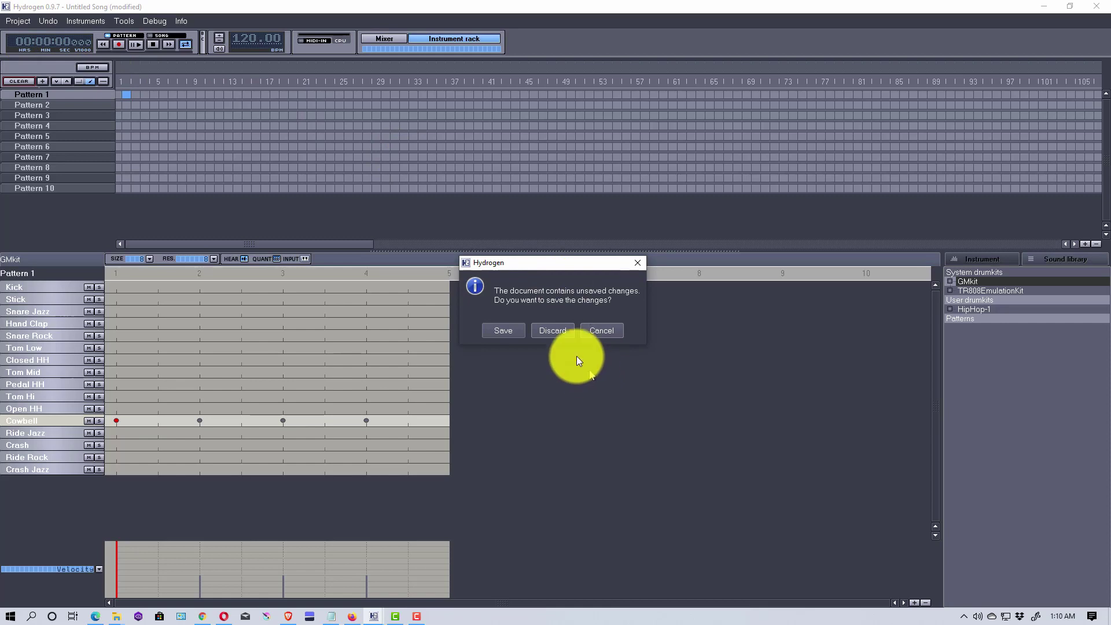
left_click(555, 332)
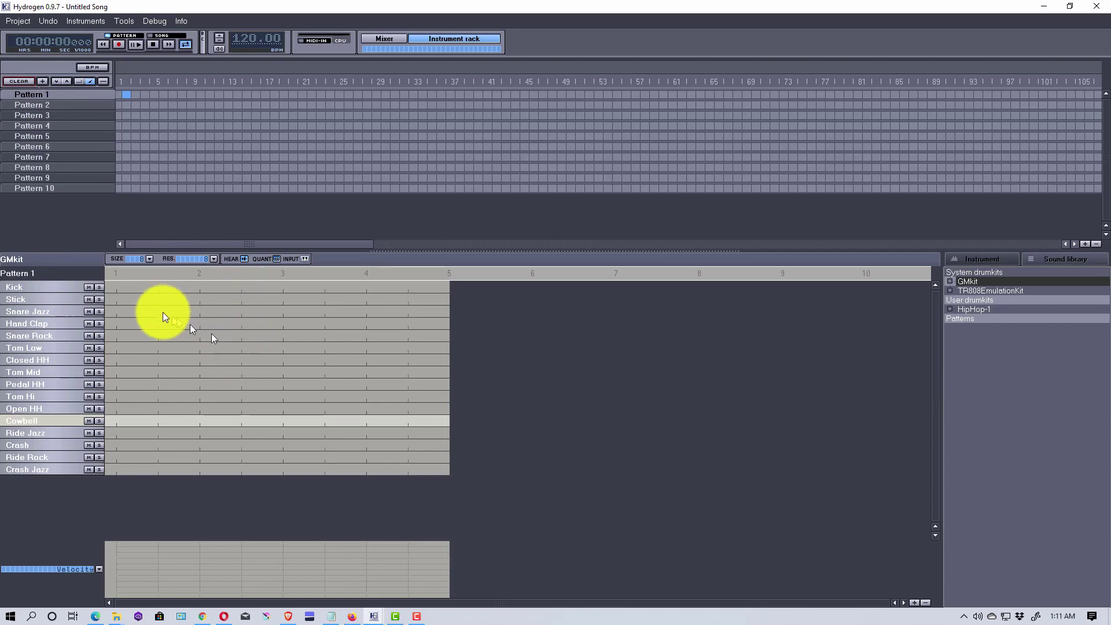
Place Kick notes on beats 1 and 3 and Snare Jazz notes on beats 2 and 4 of Pattern 1, and play it back
left_click(117, 286)
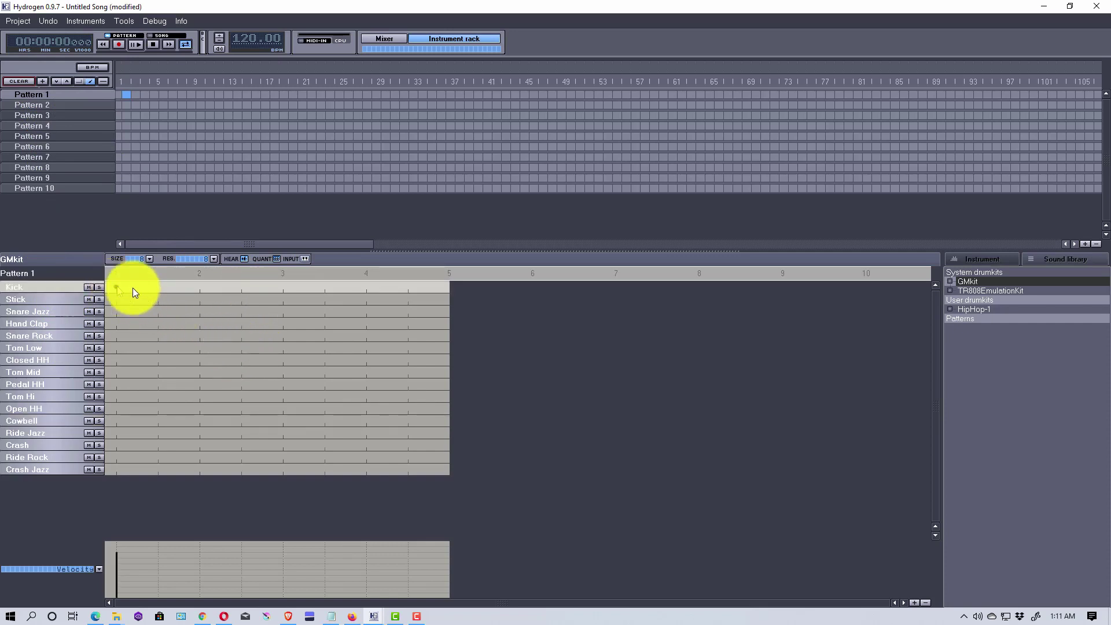
left_click(283, 287)
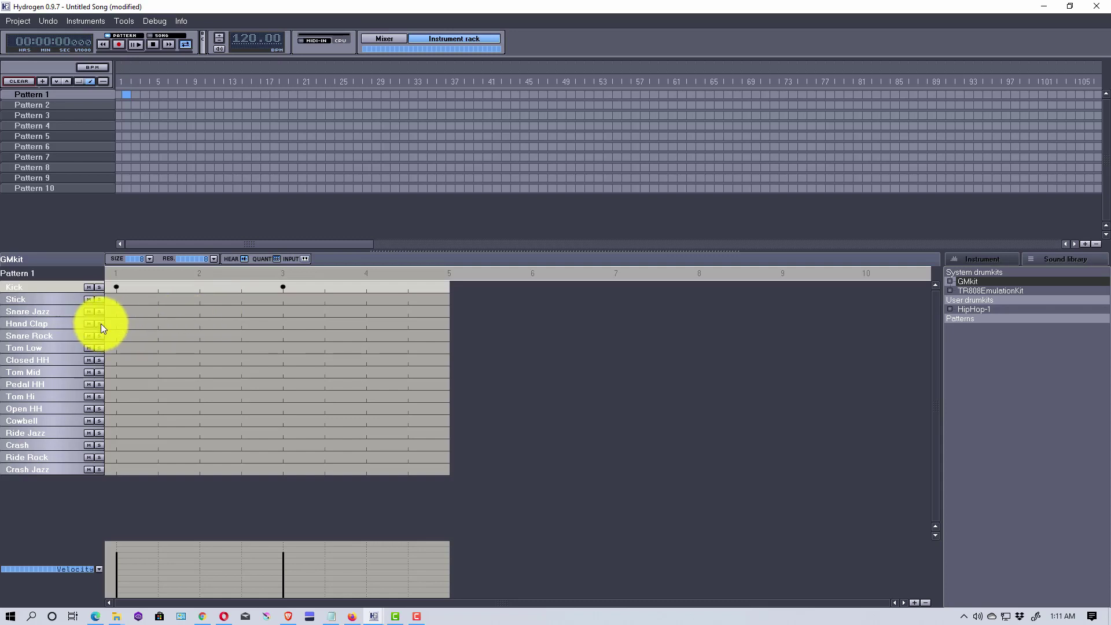
left_click(200, 310)
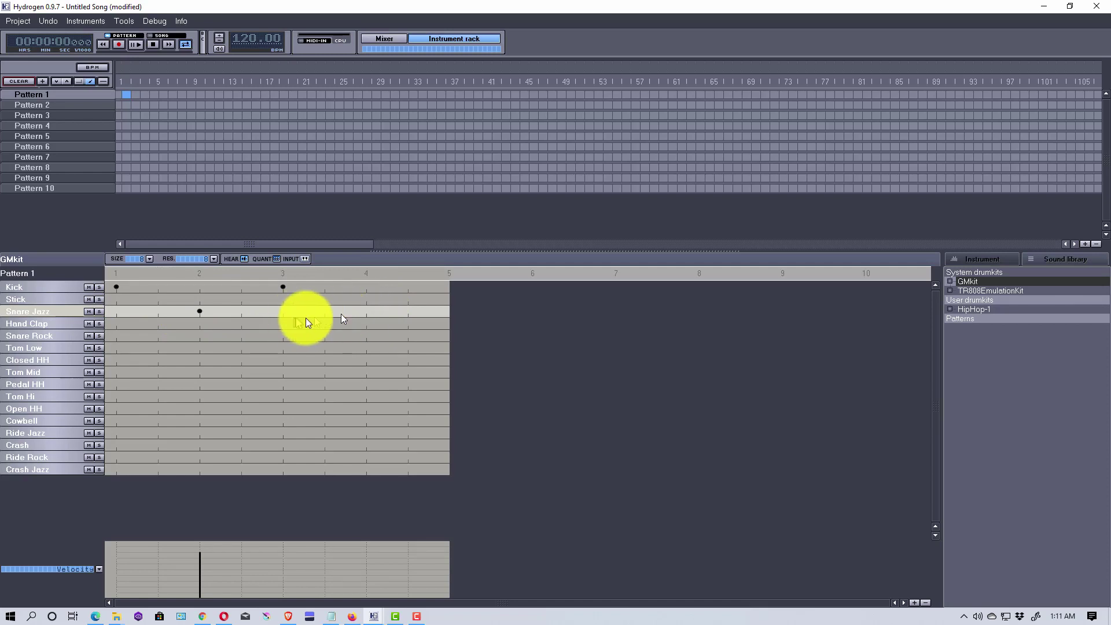
left_click(366, 311)
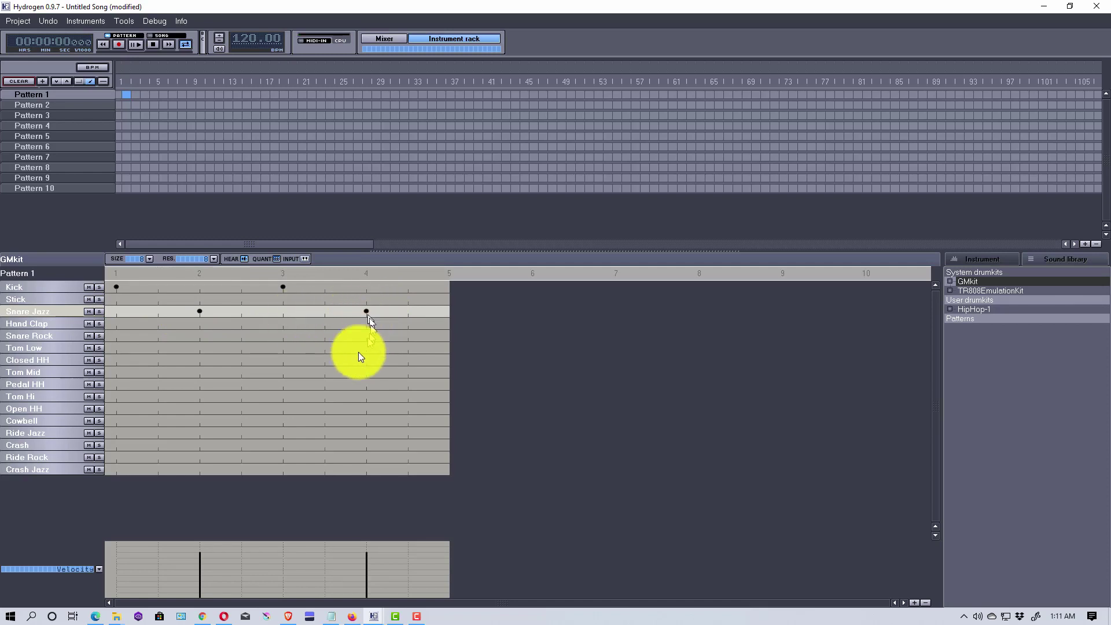
left_click(137, 45)
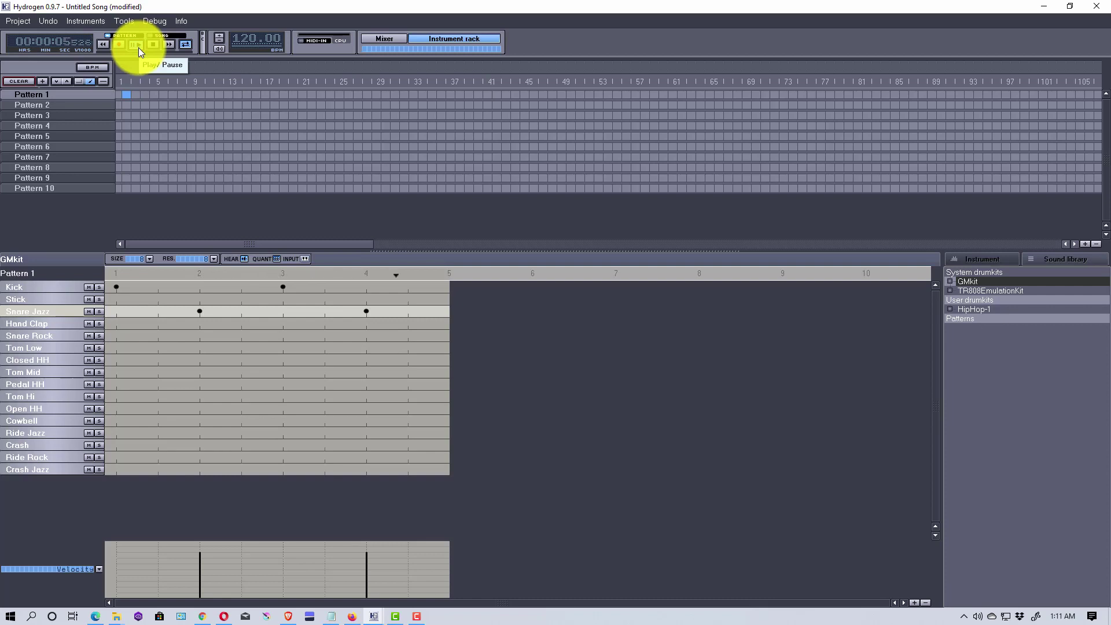
left_click(152, 46)
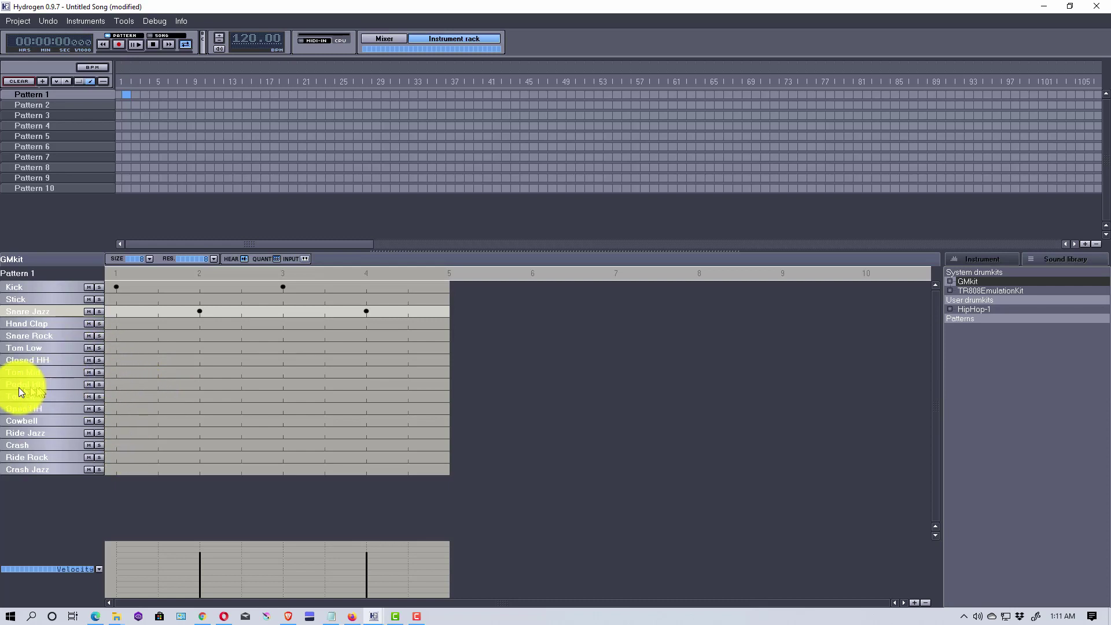
Add Closed HH notes on all eight grid steps from beat 1 to the second half of beat 4, and play the pattern
left_click(117, 359)
left_click(158, 359)
left_click(200, 360)
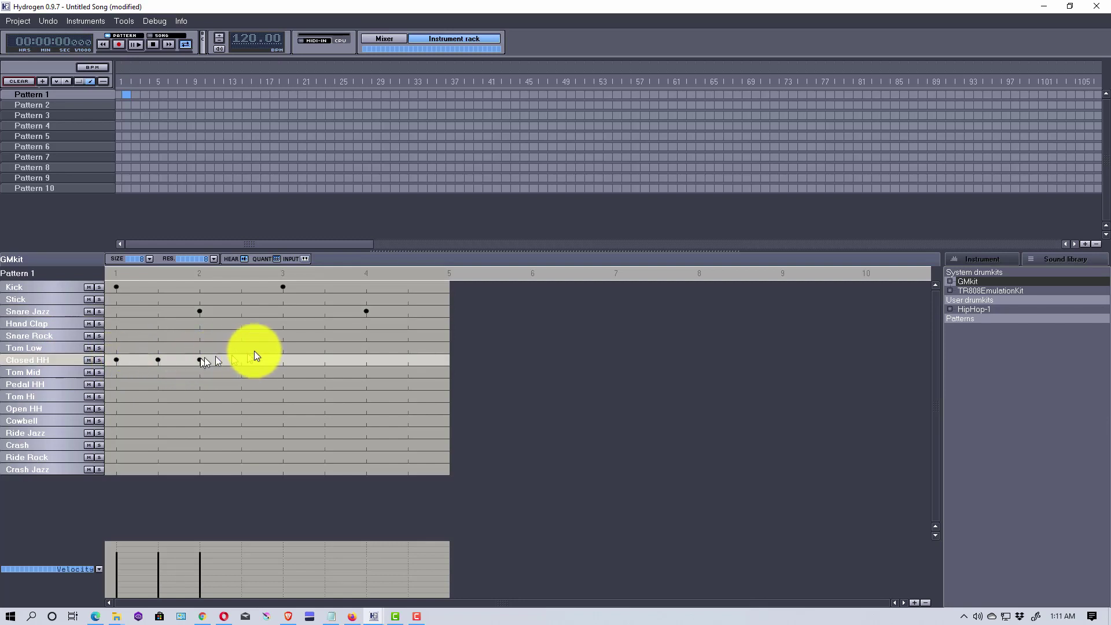
left_click(241, 359)
left_click(283, 360)
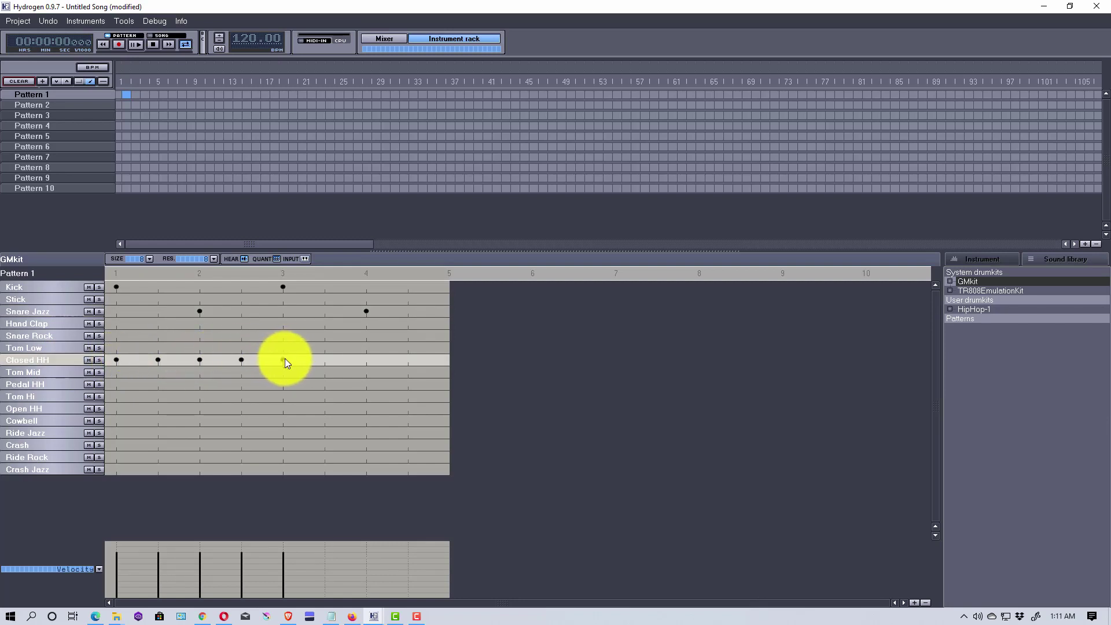
left_click(324, 359)
left_click(366, 359)
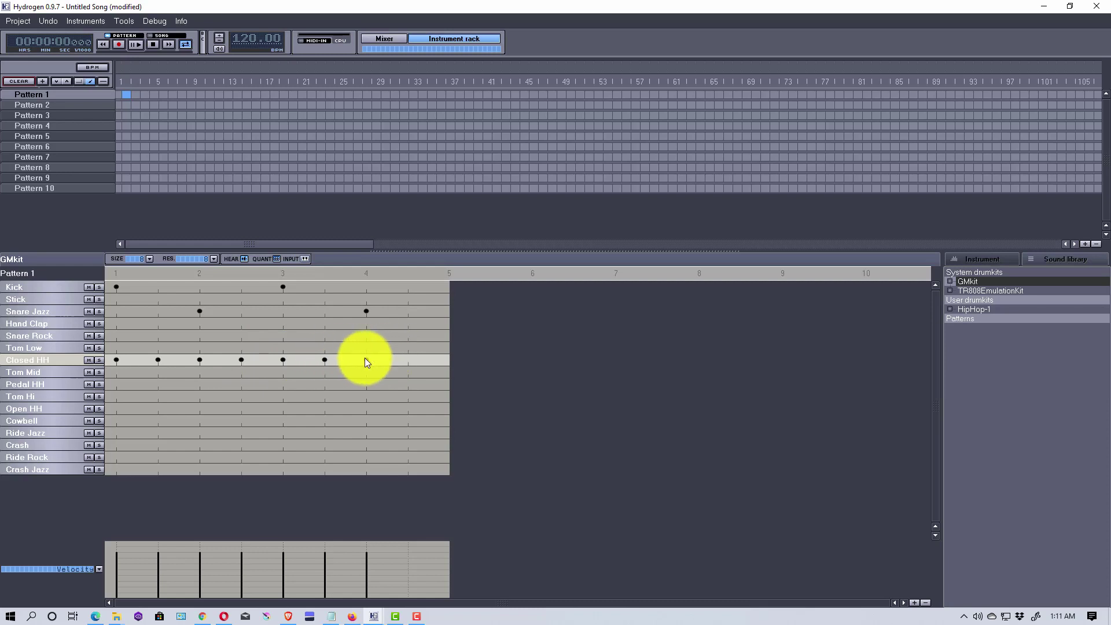
left_click(407, 359)
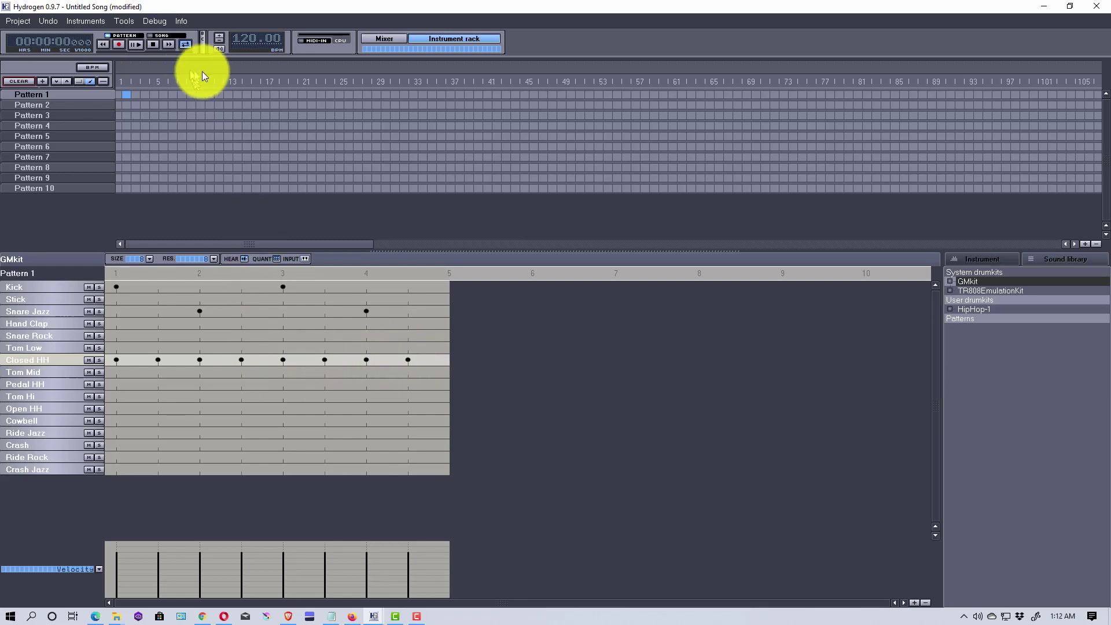
left_click(137, 44)
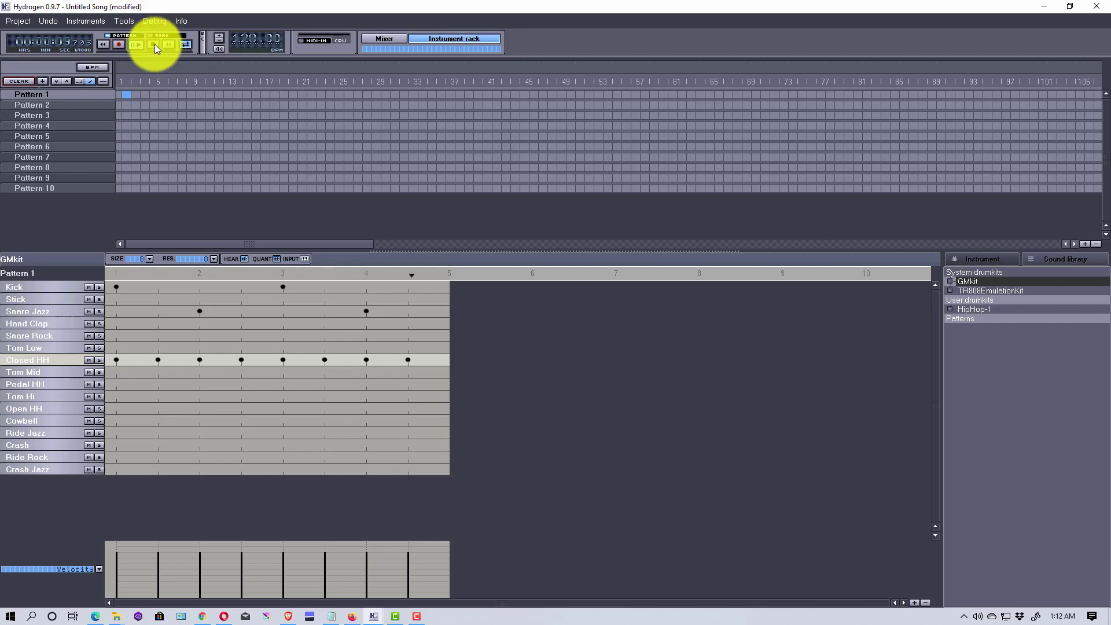
left_click(154, 43)
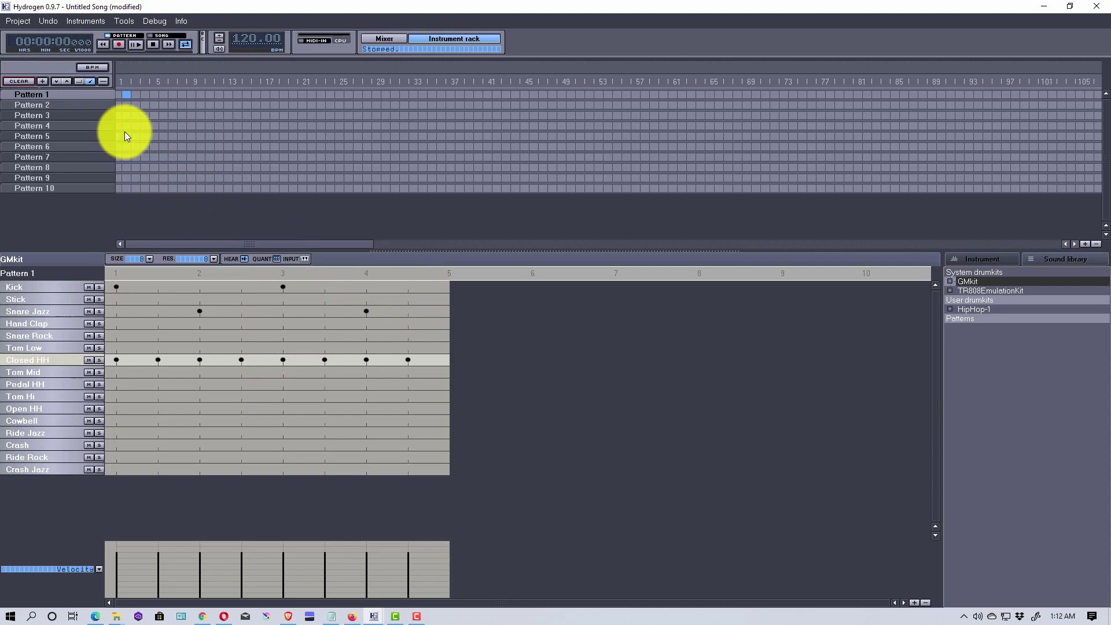
Copy Pattern 1 as a new pattern named Pattern 1#2
left_click(68, 104)
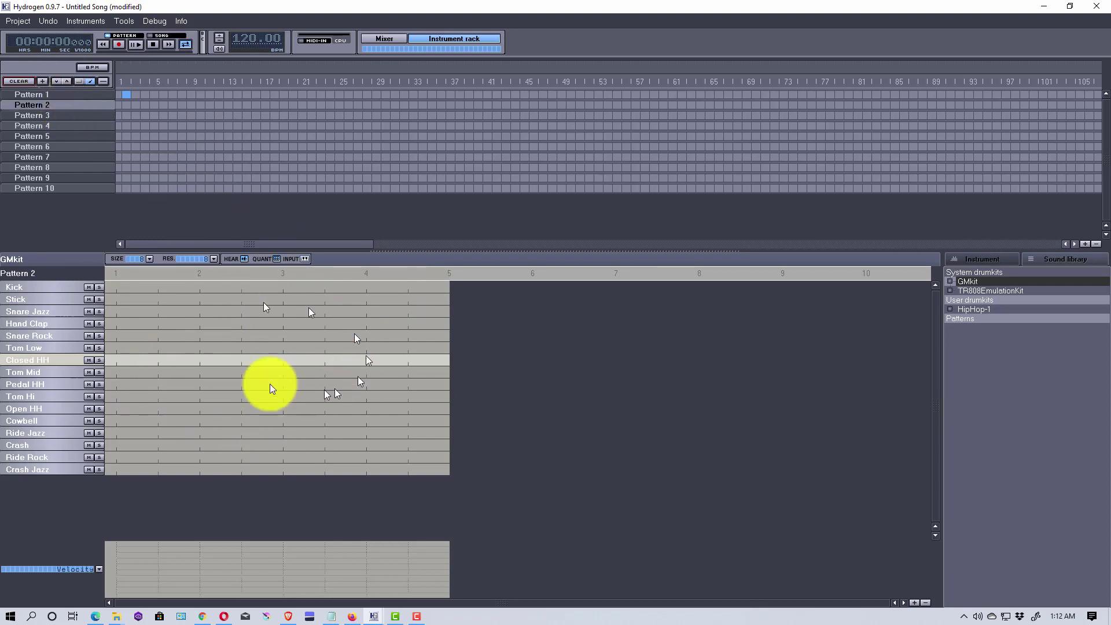
left_click(75, 95)
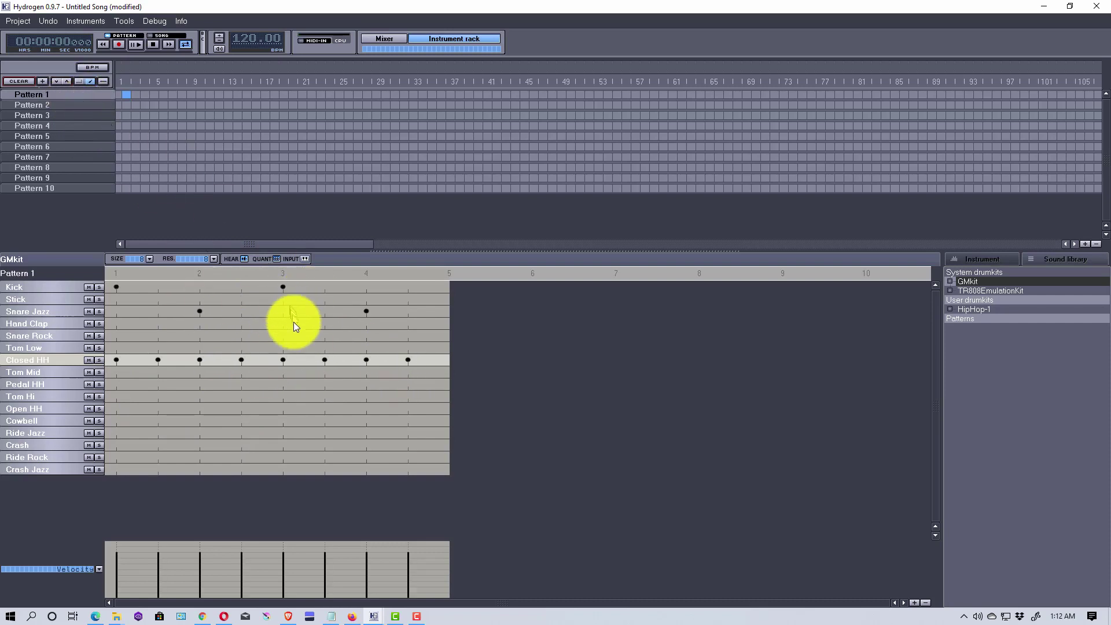
right_click(76, 95)
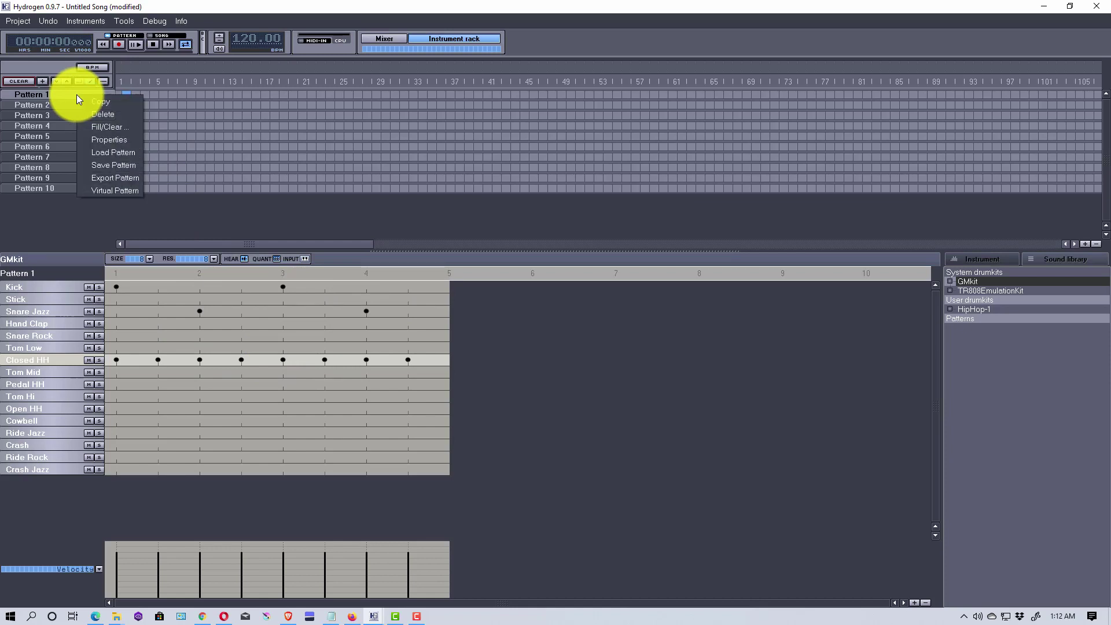
left_click(96, 103)
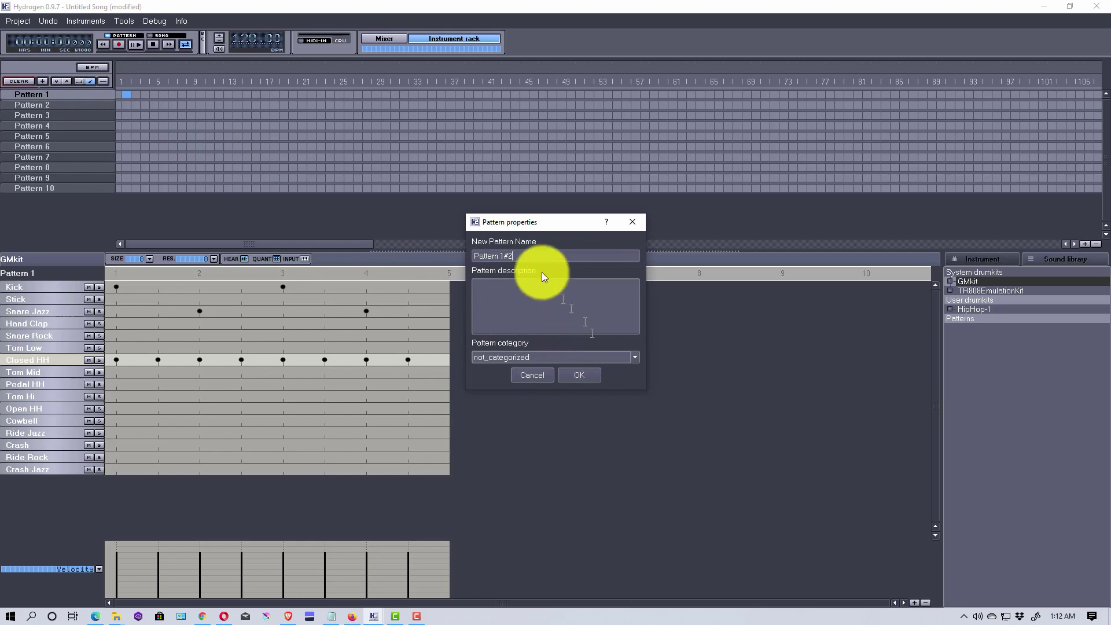
left_click(558, 255)
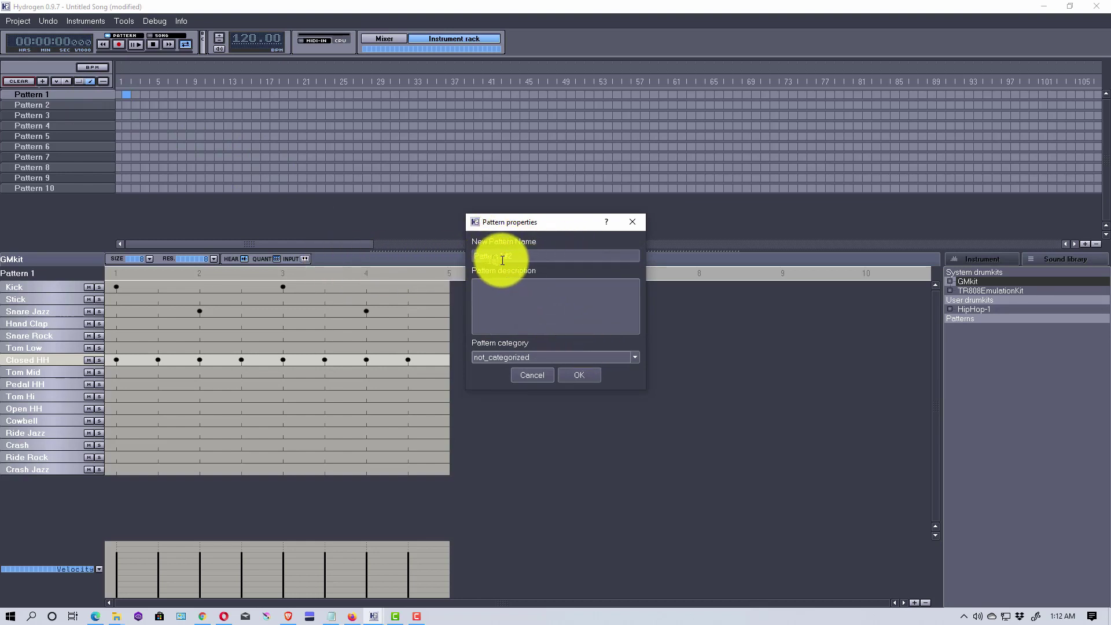
left_click(577, 375)
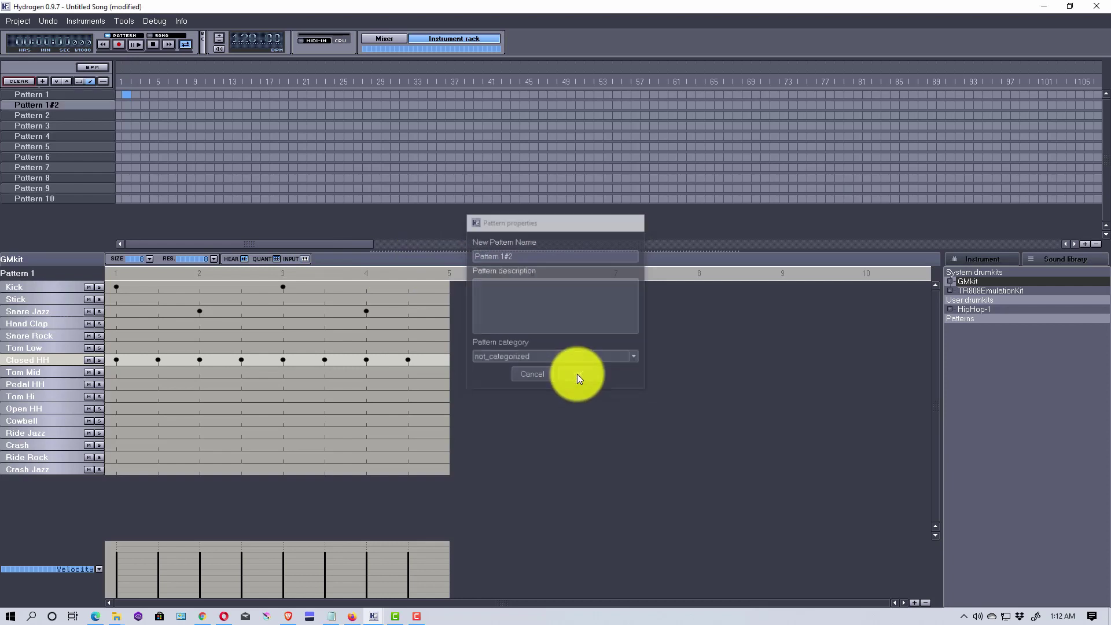
Compare the note grids of Pattern 1, Pattern 1#2 and Pattern 2
left_click(69, 98)
left_click(73, 106)
left_click(78, 116)
left_click(75, 105)
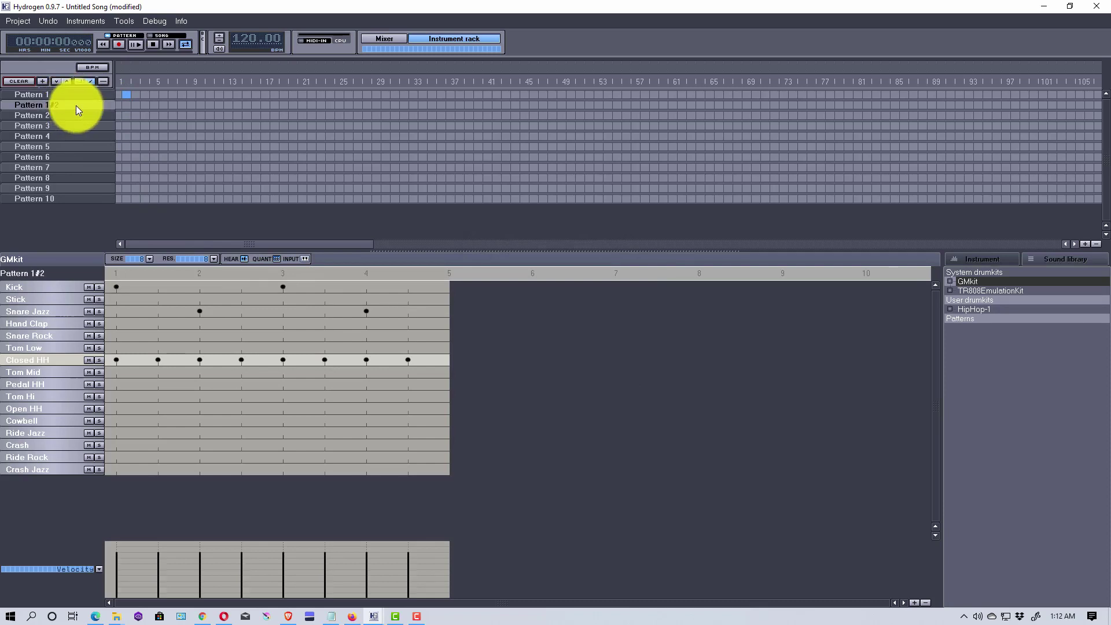
left_click(77, 120)
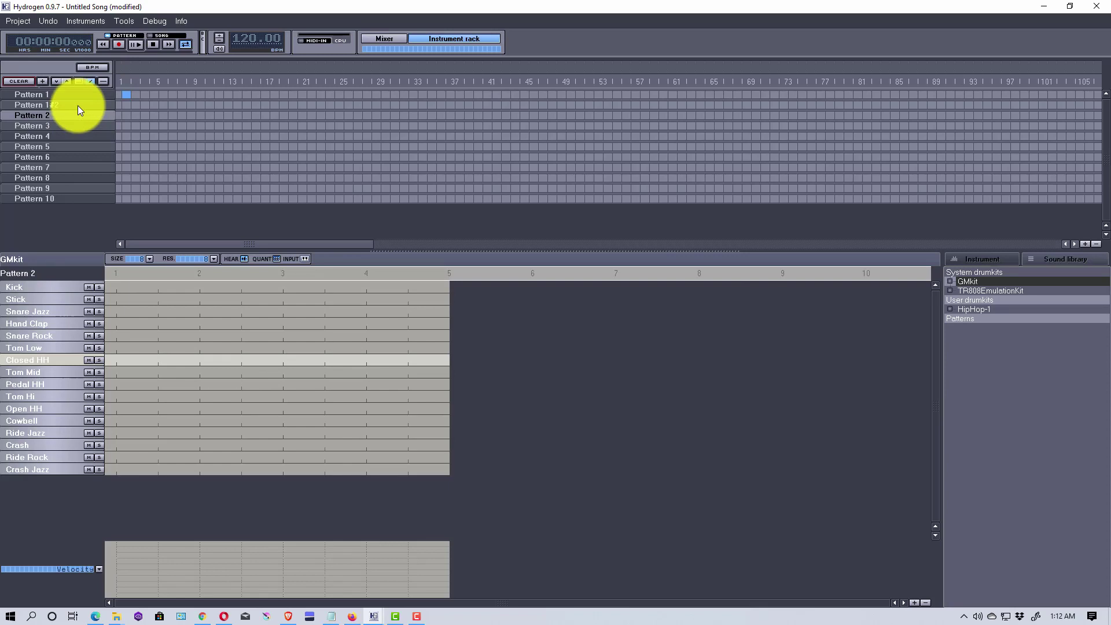
left_click(78, 105)
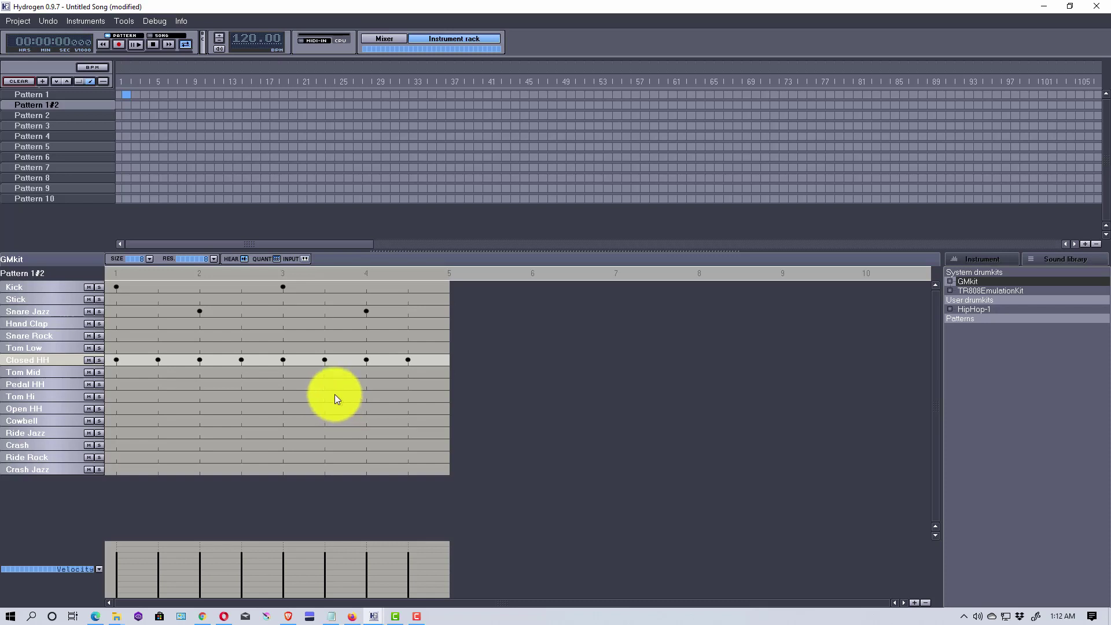
In Pattern 1#2, add Cowbell notes on the second half of beat 2, beat 3 and the second half of beat 3, playing the pattern to check it
left_click(117, 360)
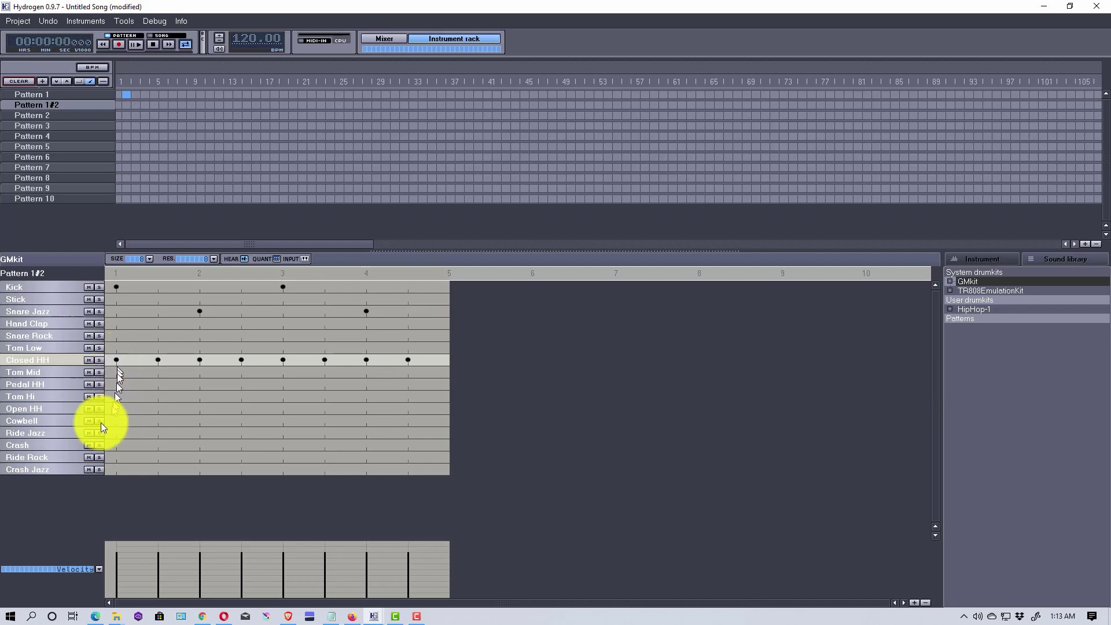
left_click(40, 421)
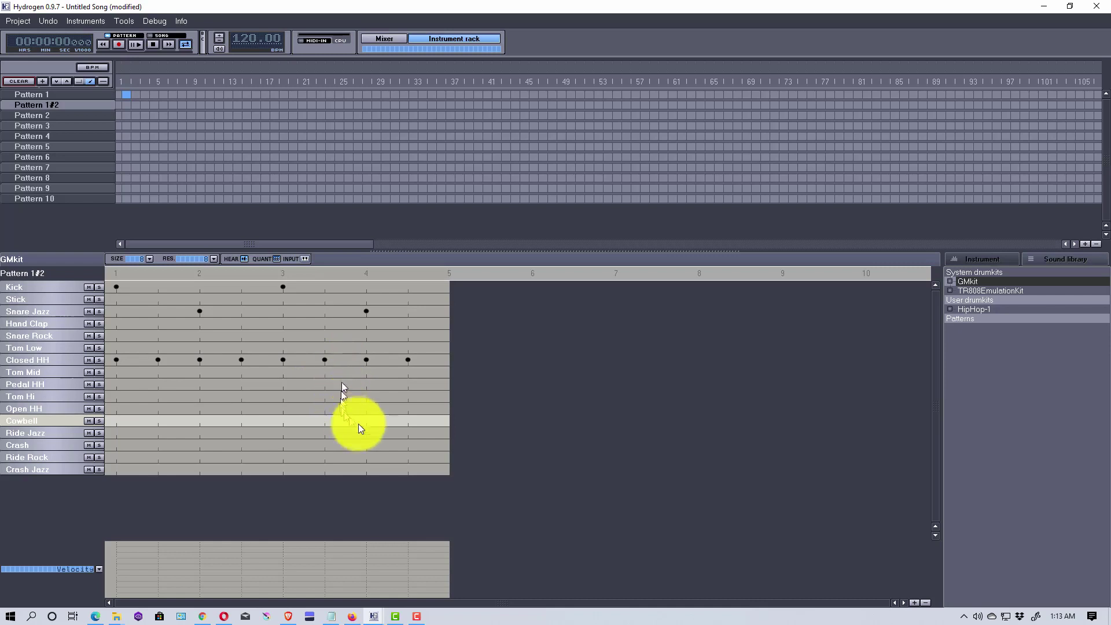
left_click(324, 420)
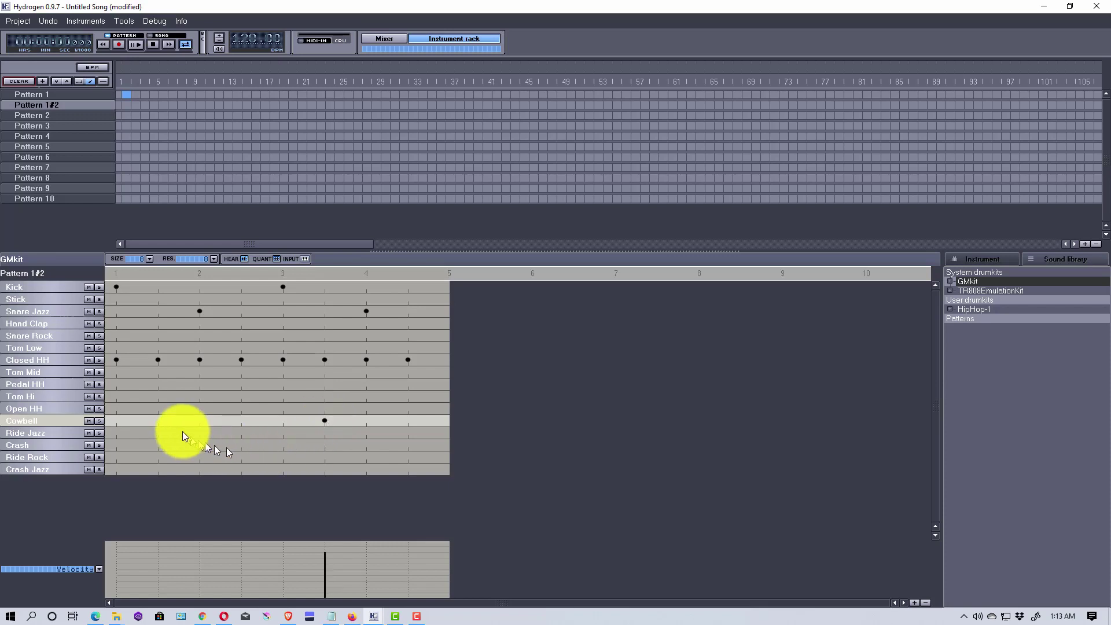
left_click(241, 419)
left_click(136, 44)
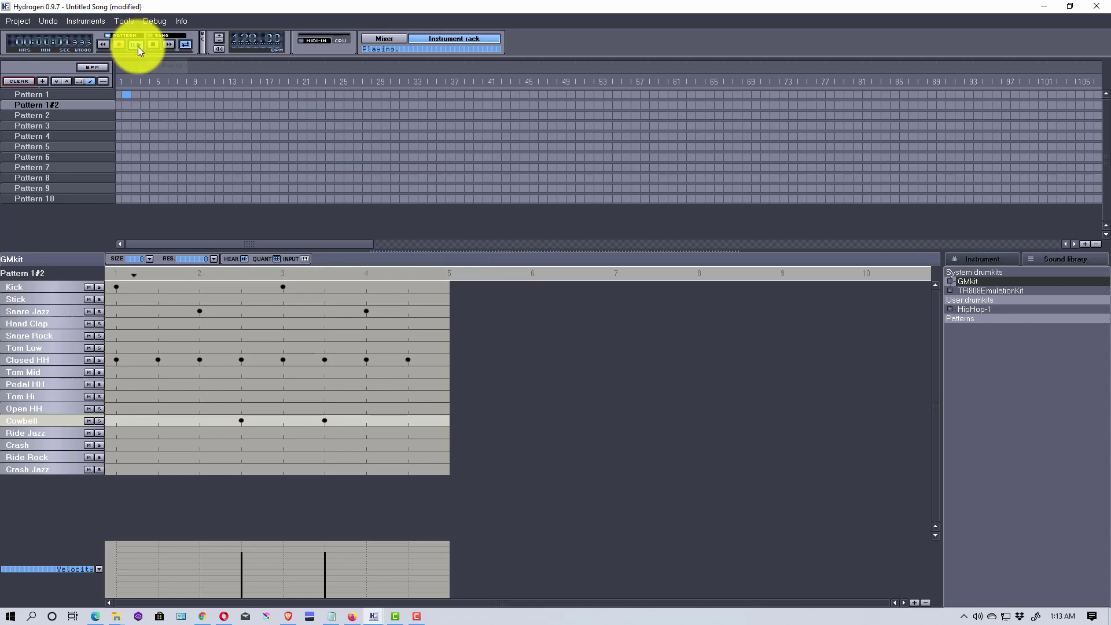
left_click(283, 420)
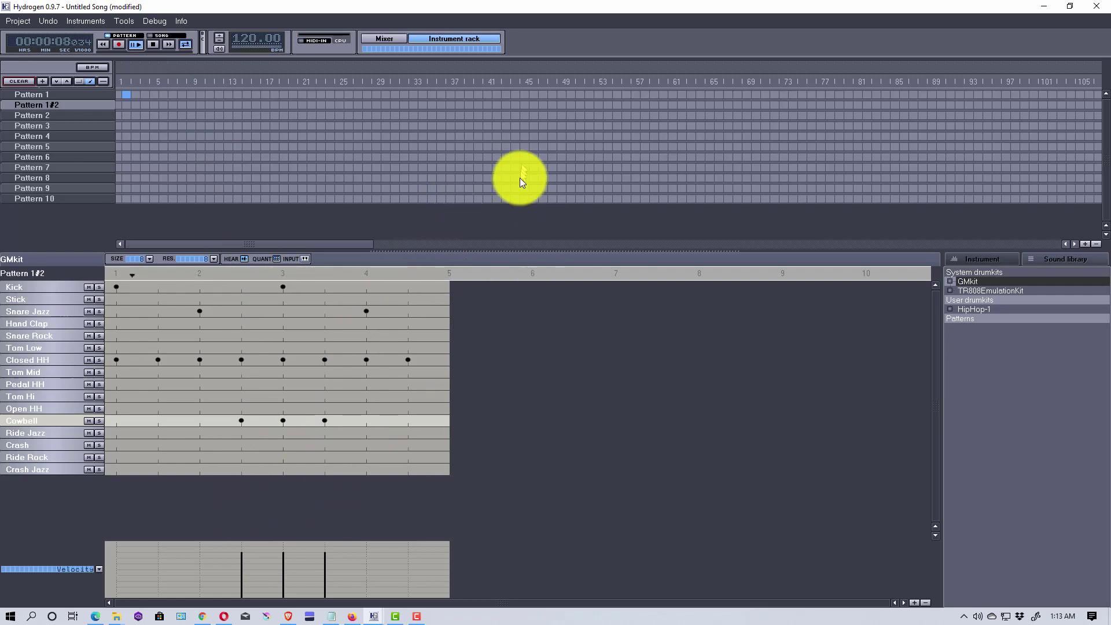
left_click(154, 44)
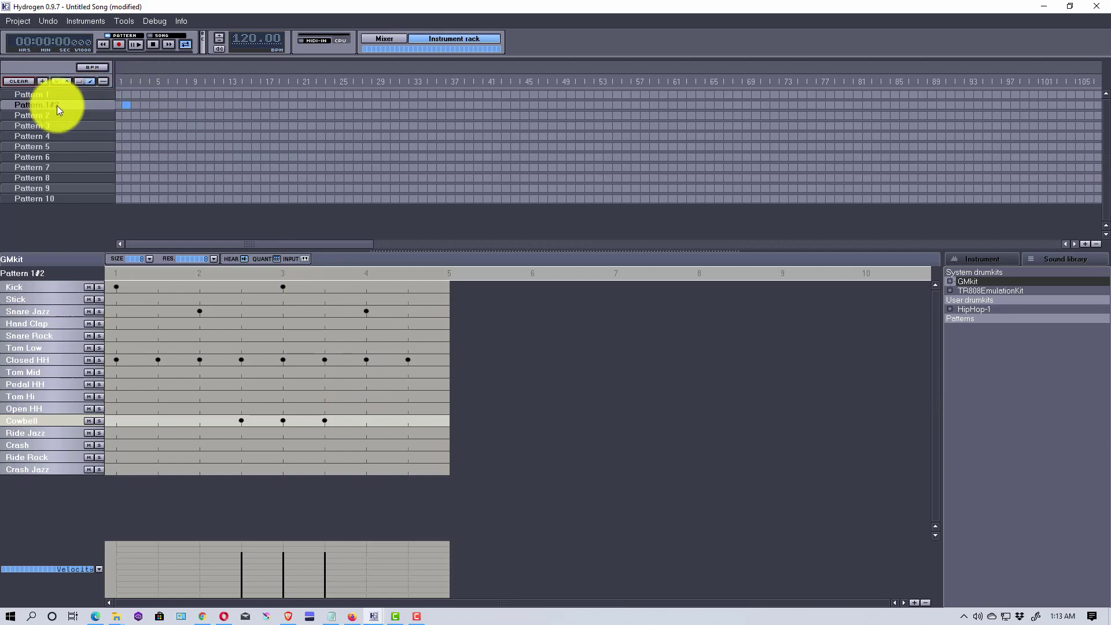
Arrange the song with Pattern 1 in columns 1, 2, 4 and 5 and Pattern 1#2 in column 3
left_click(84, 93)
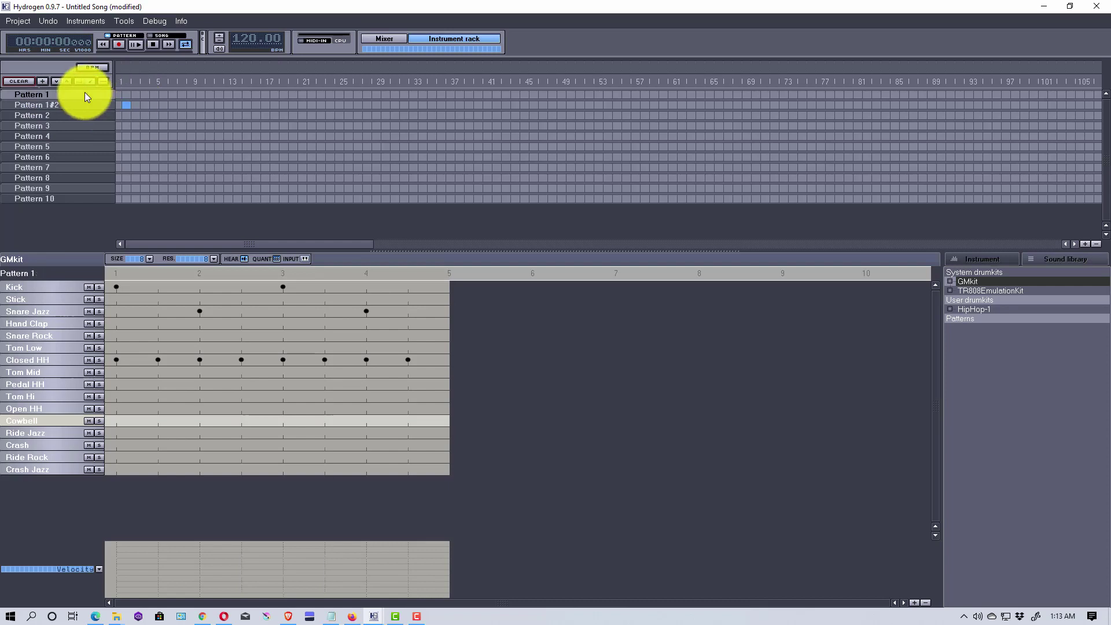
left_click(145, 105)
left_click(135, 95)
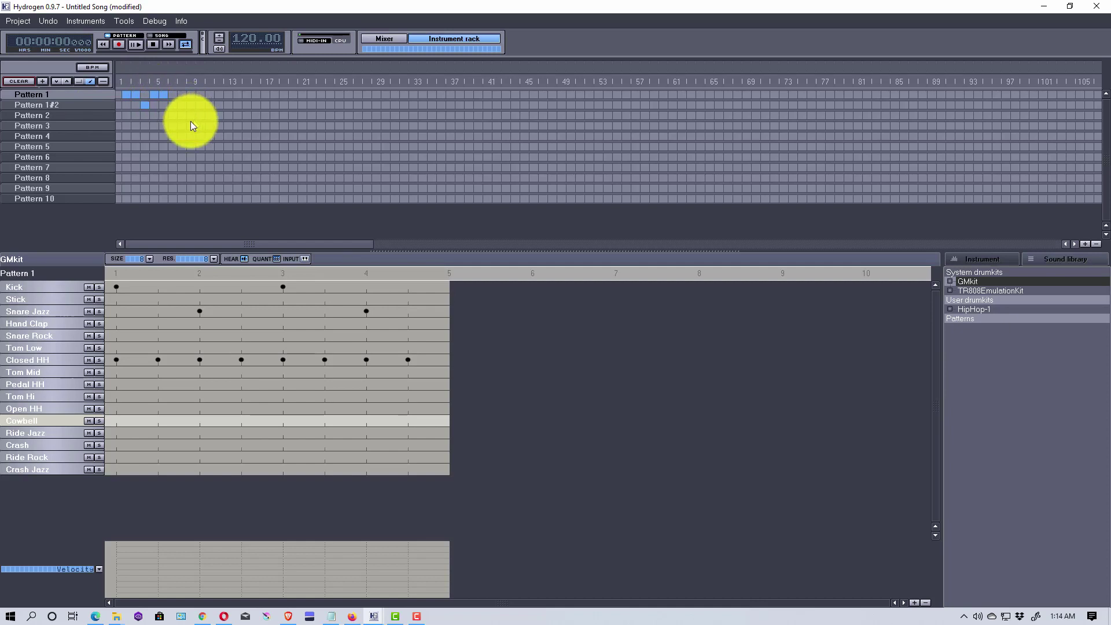
Keep song looping on, switch to song mode, and play the arrangement before stopping it
left_click(186, 44)
left_click(185, 44)
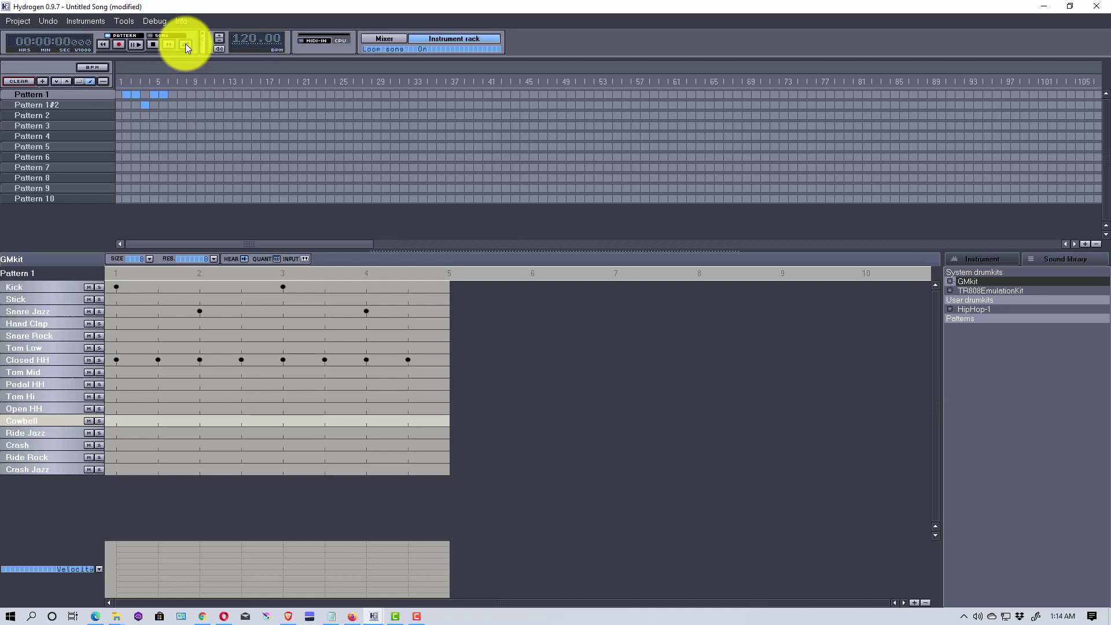
left_click(150, 36)
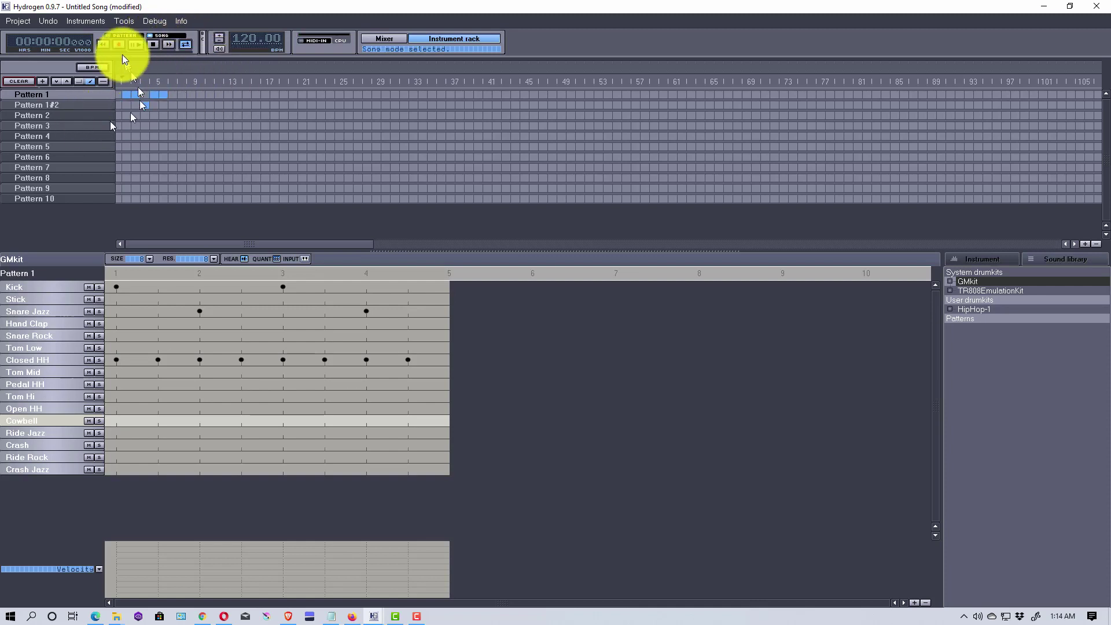
left_click(137, 43)
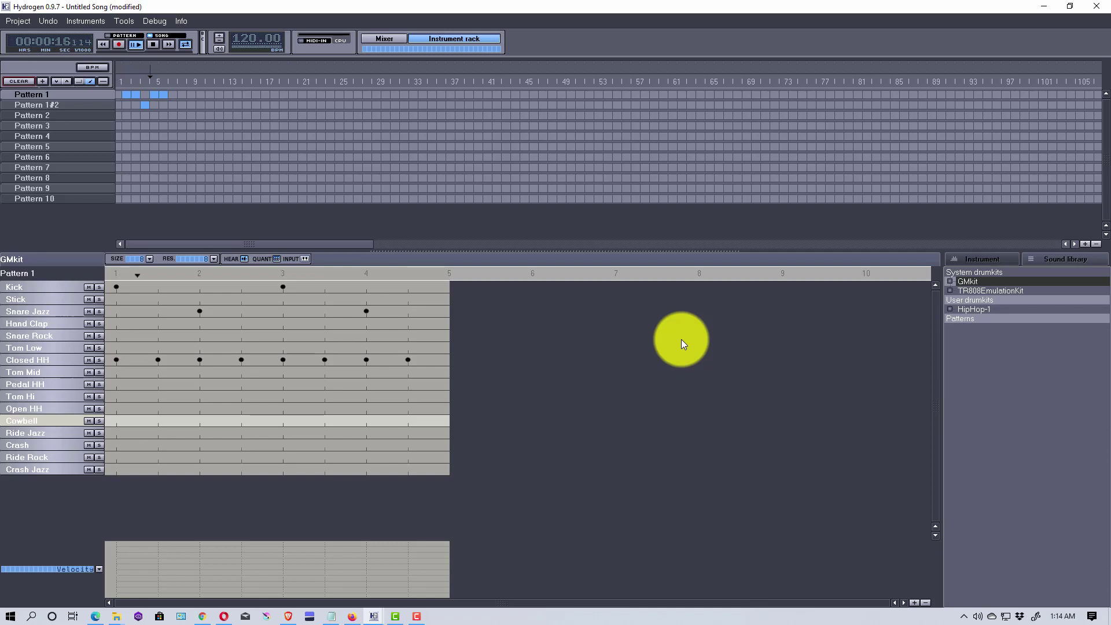
left_click(153, 44)
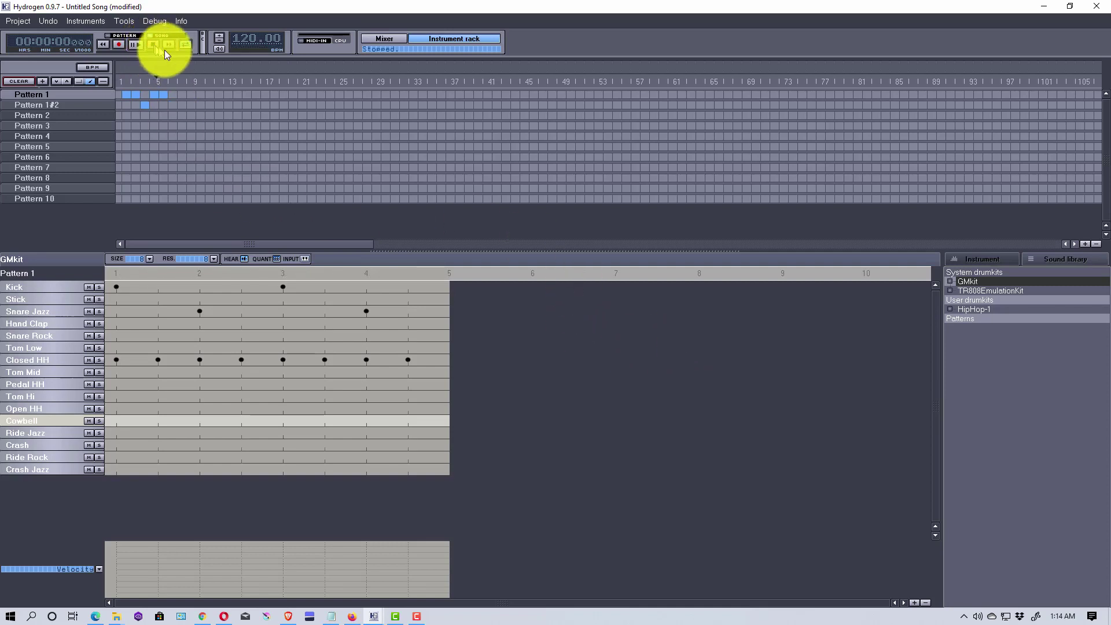
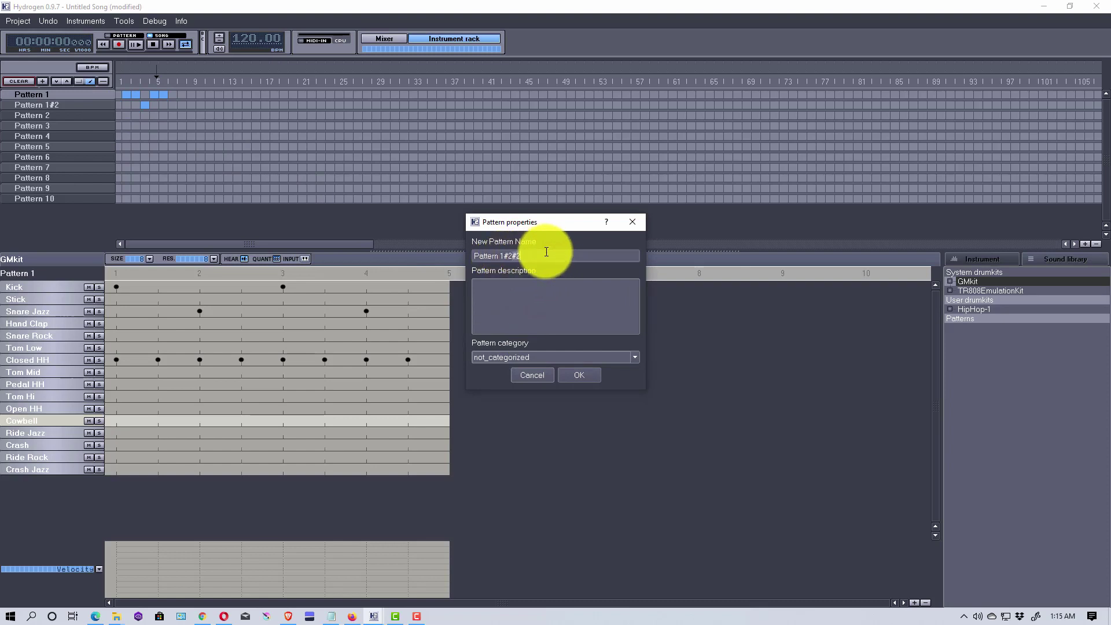
Create another copy of Pattern 1 named Pattern 1#3 and place it below Pattern 1#2 in the pattern list
key("BackSpace")
key("BackSpace")
key("BackSpace")
type("3")
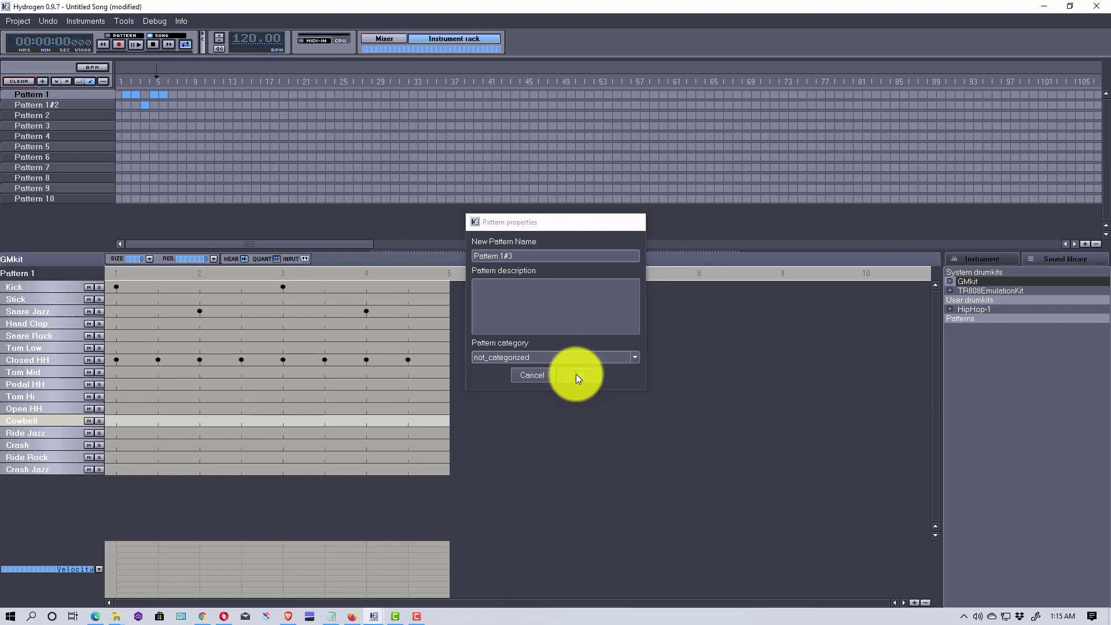
left_click(575, 374)
left_click_drag(76, 106, 78, 119)
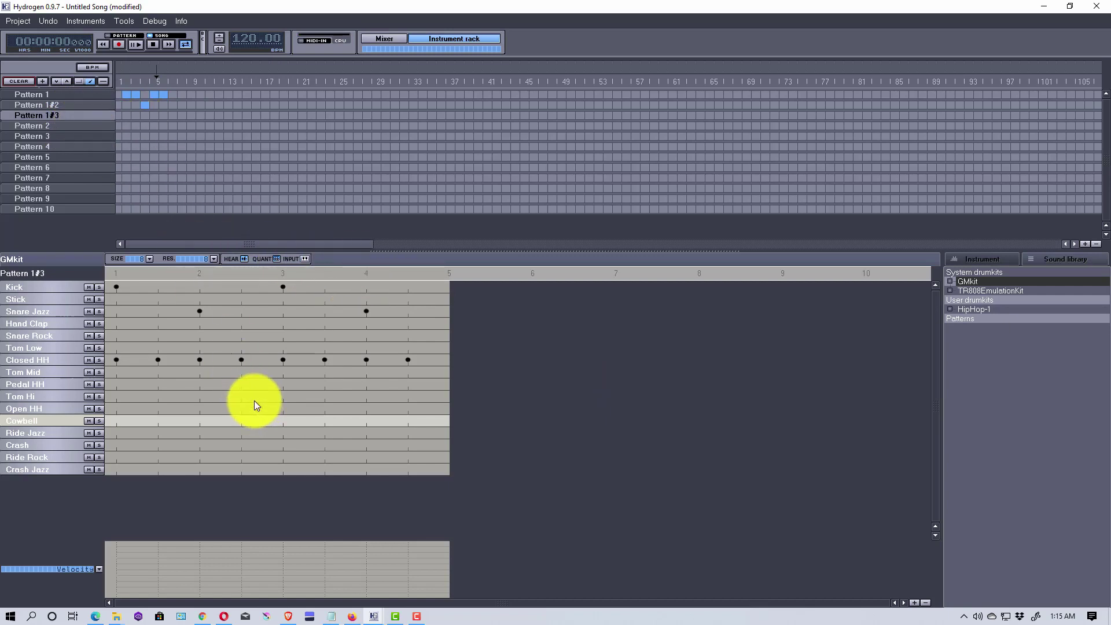
Set the grid resolution to 16 and fill Pattern 1#3's remaining sixteenth steps with Closed HH notes
left_click(214, 262)
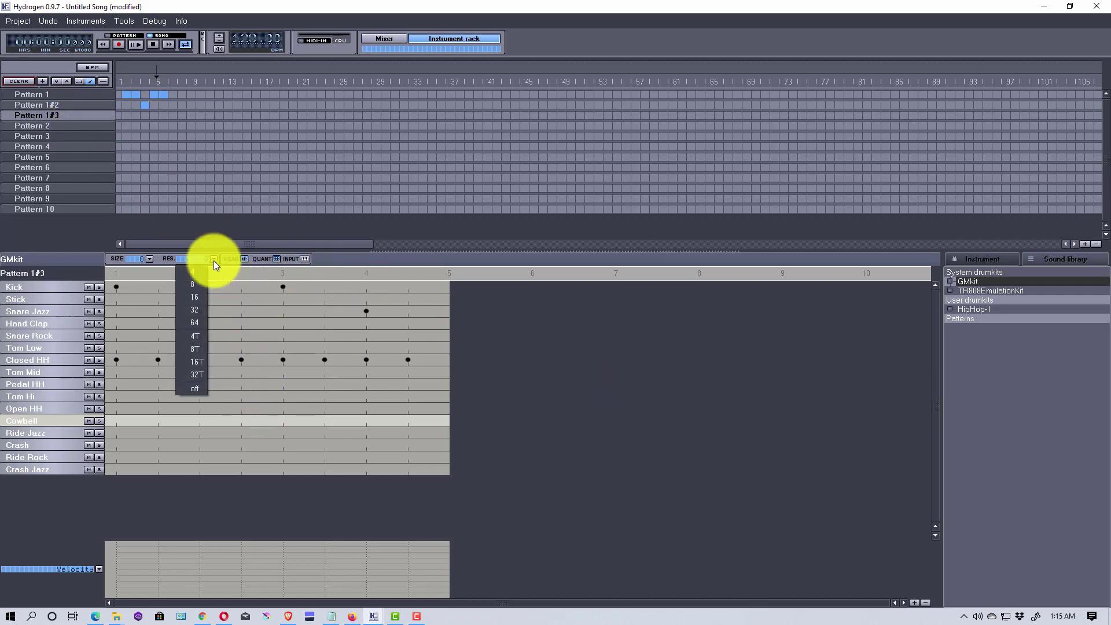
left_click(203, 296)
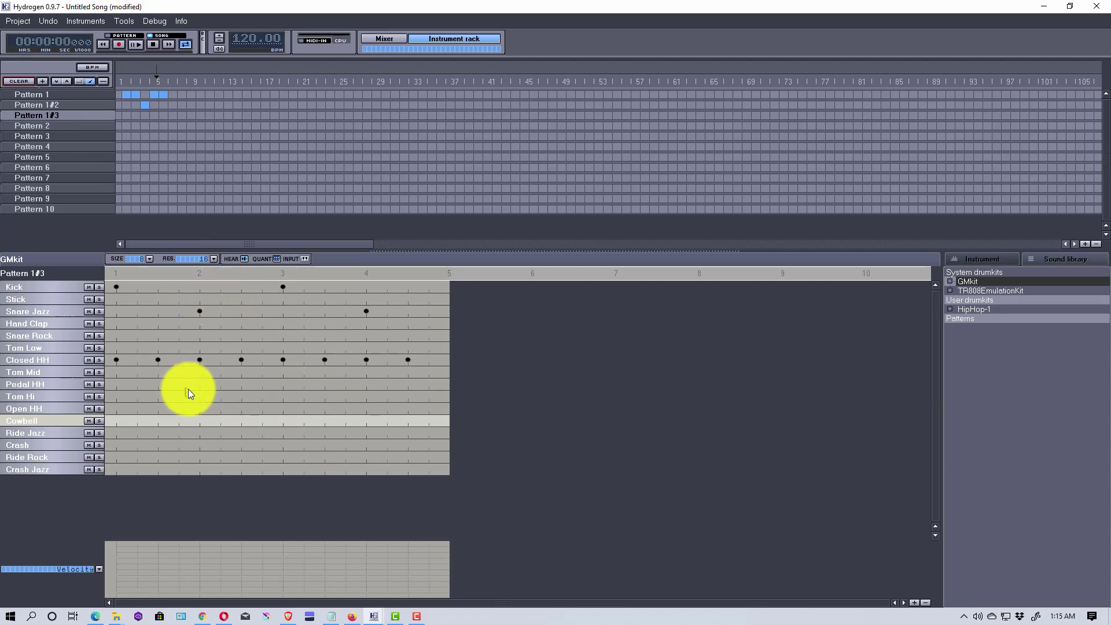
left_click(138, 358)
left_click(179, 360)
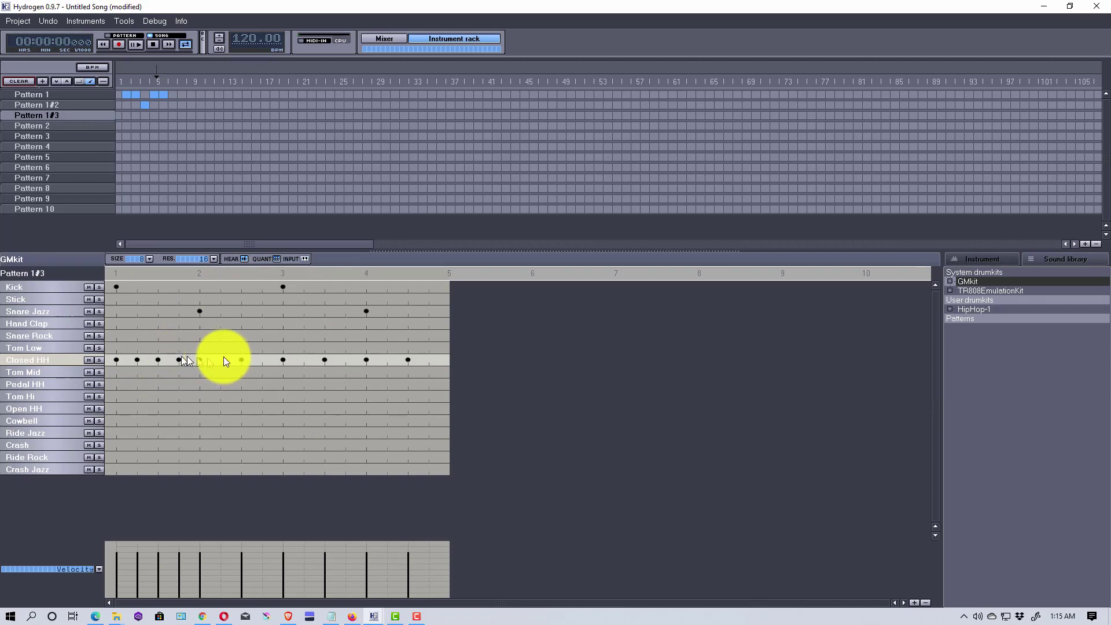
left_click(221, 360)
left_click(264, 359)
left_click(303, 360)
left_click(345, 360)
left_click(388, 360)
left_click(430, 359)
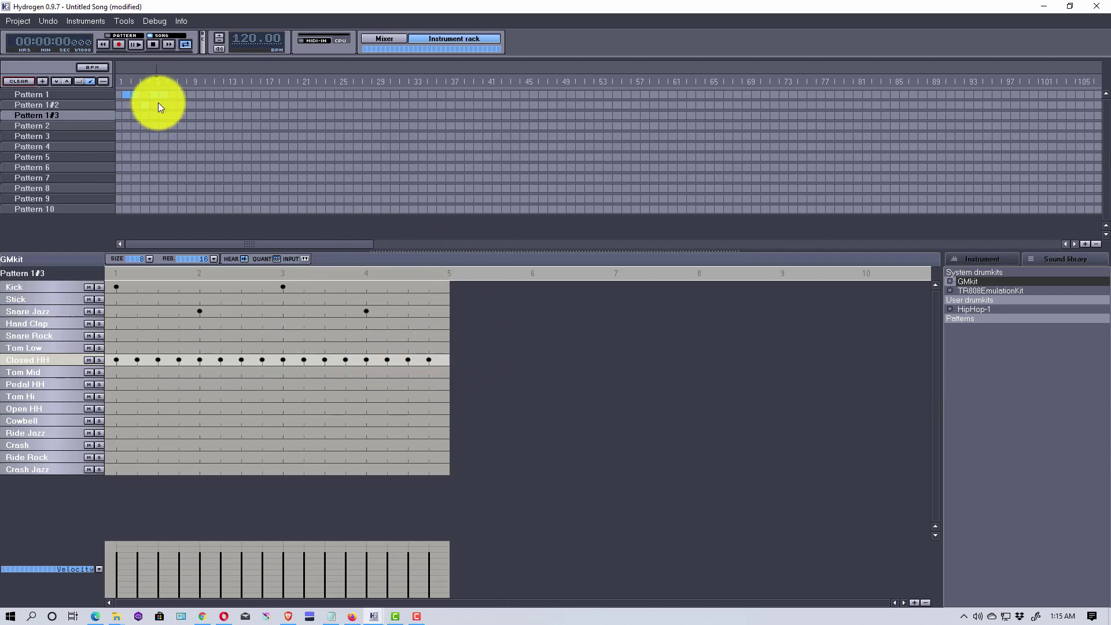
Switch playback to pattern mode, then play Pattern 1#3 and stop it
left_click(140, 43)
left_click(156, 46)
left_click(110, 35)
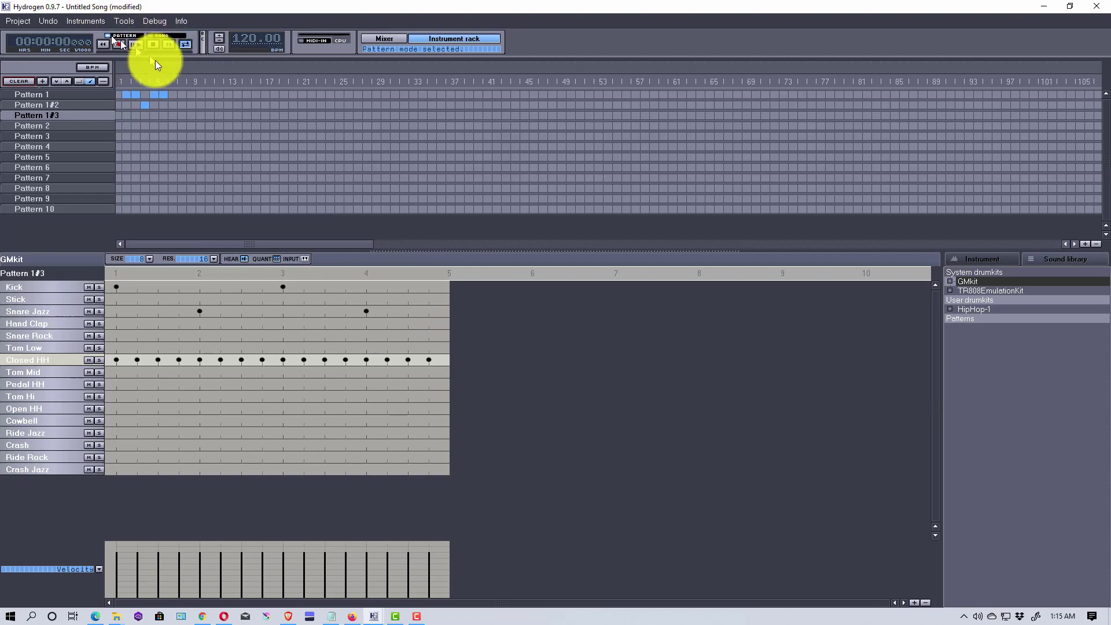
left_click(140, 45)
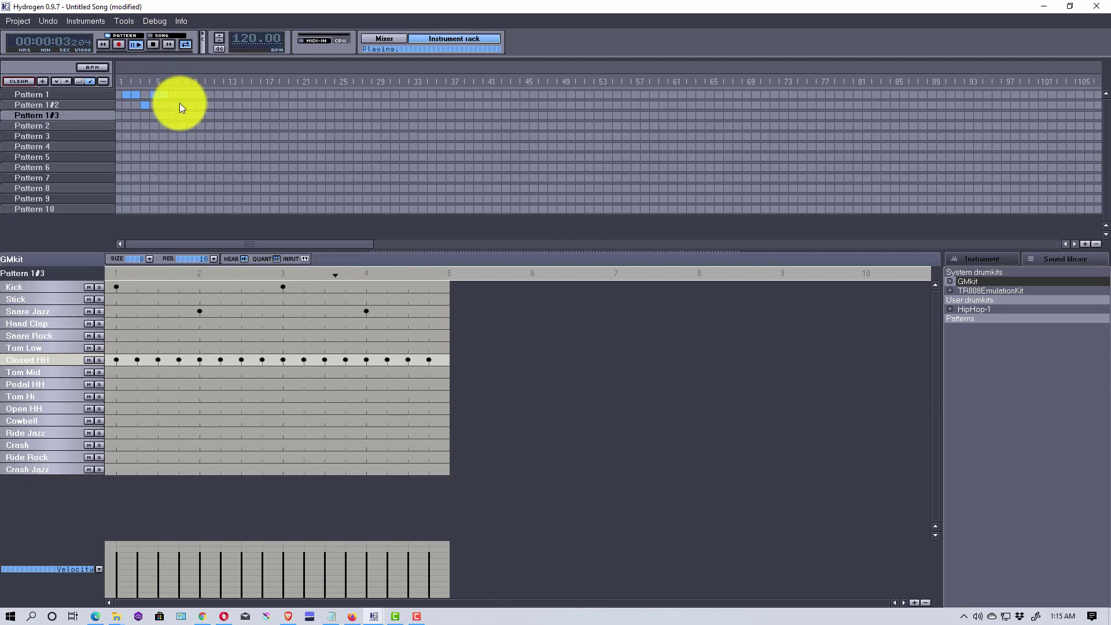
left_click(154, 45)
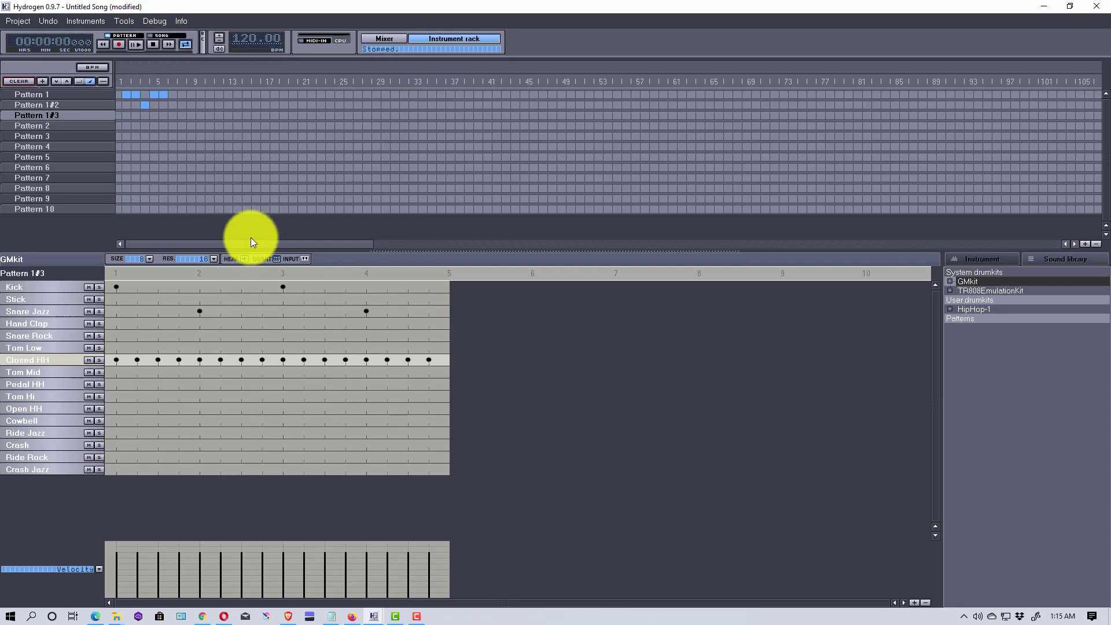
Set the size of Pattern 1#3 to 16
left_click(147, 258)
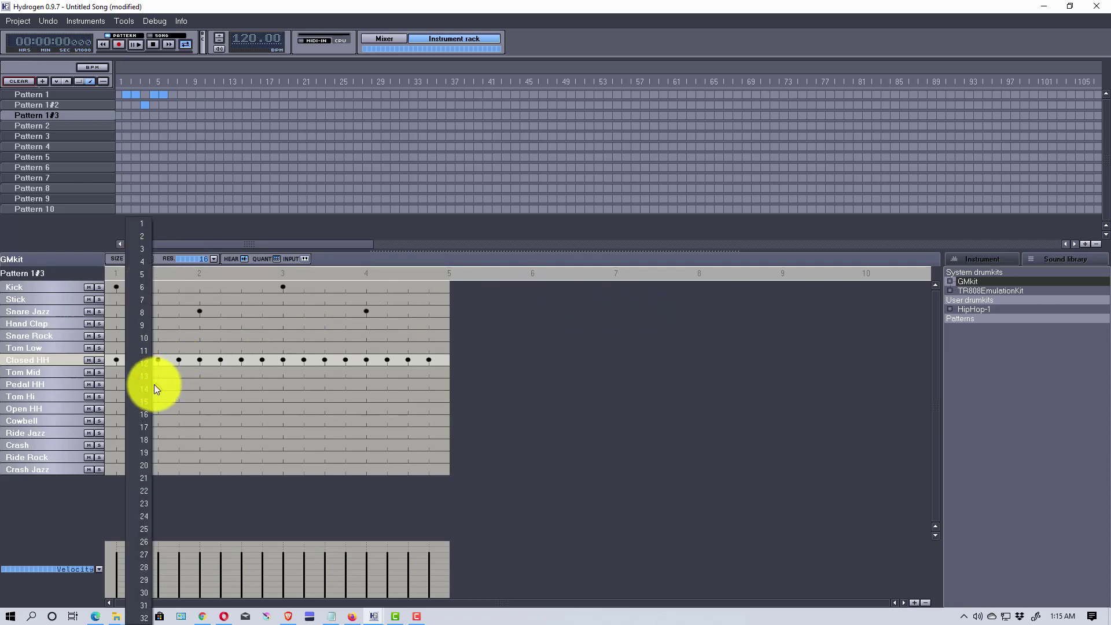
left_click(146, 414)
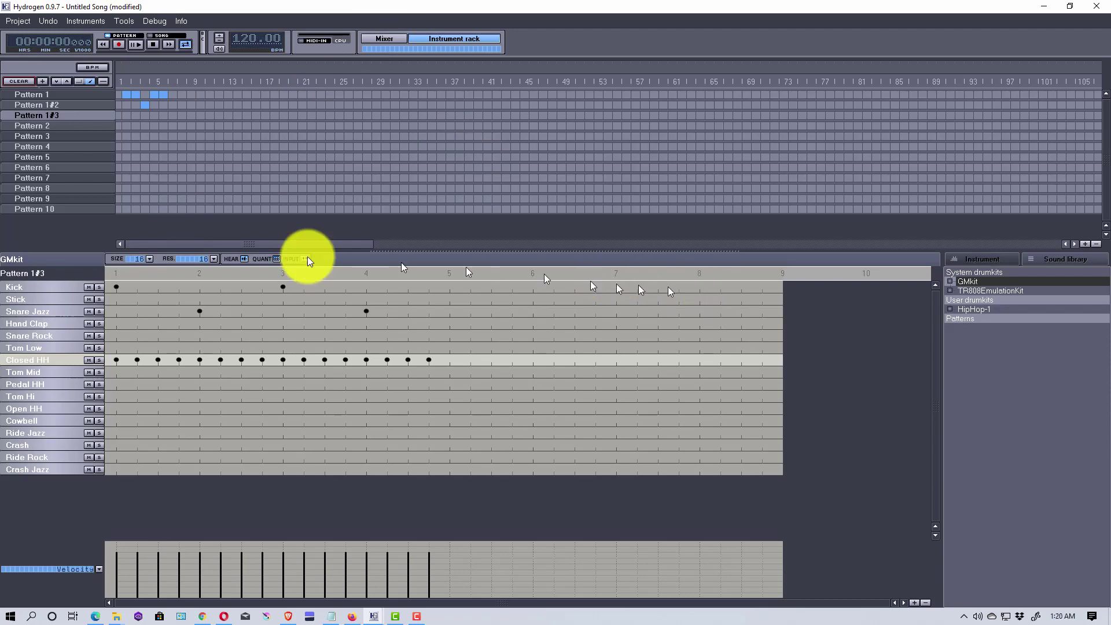
View the pattern export dialog and its file type options for Pattern 1#3, and close it without saving
left_click(10, 19)
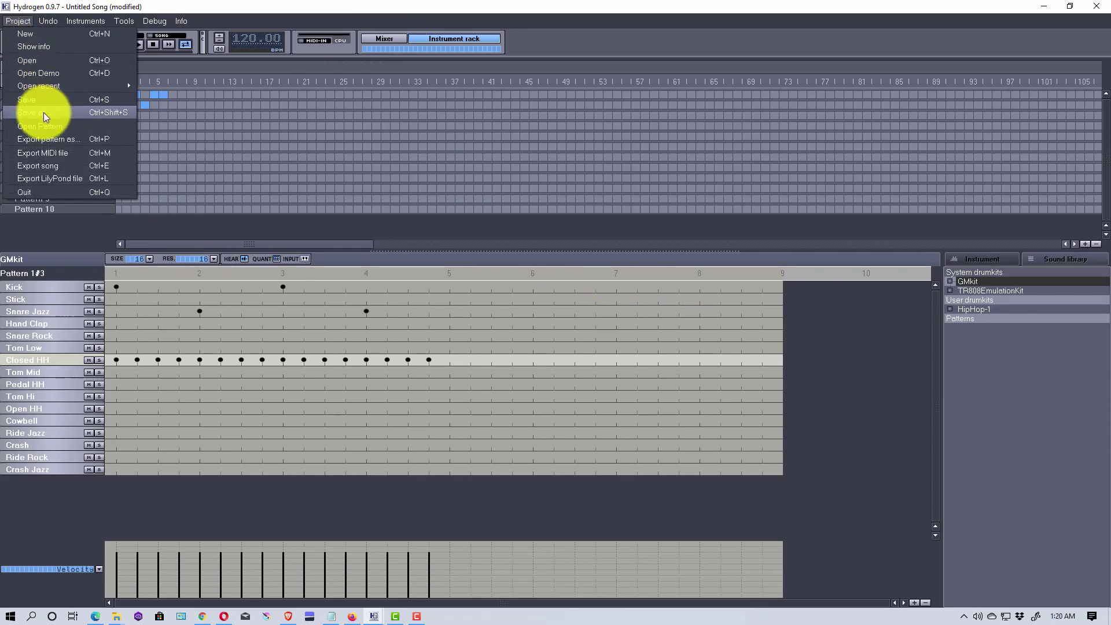
left_click(74, 140)
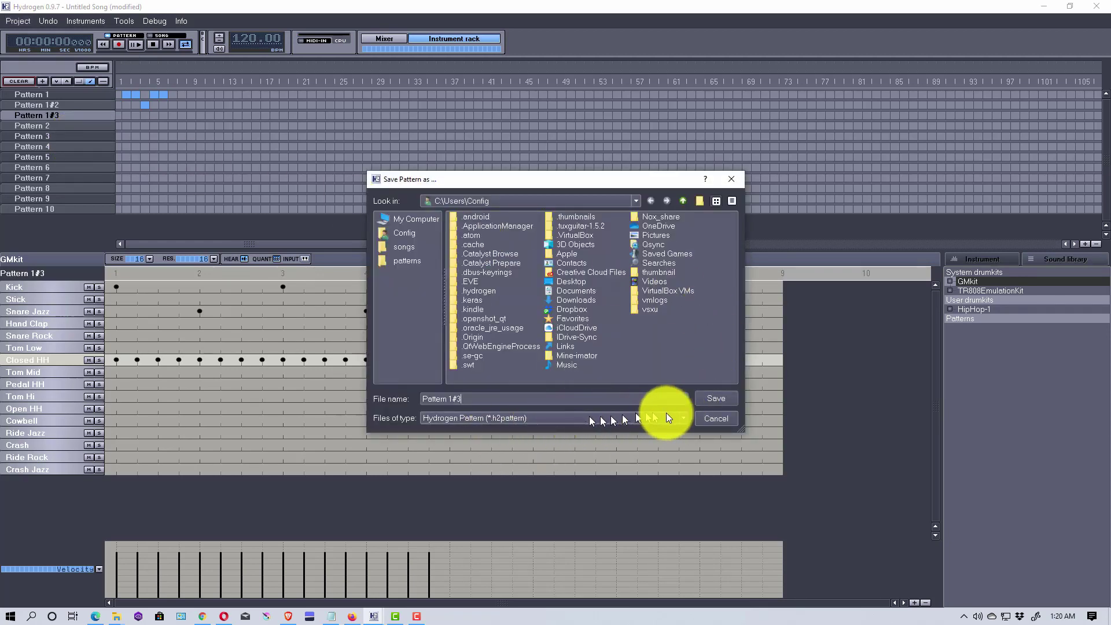
left_click(685, 417)
left_click(685, 417)
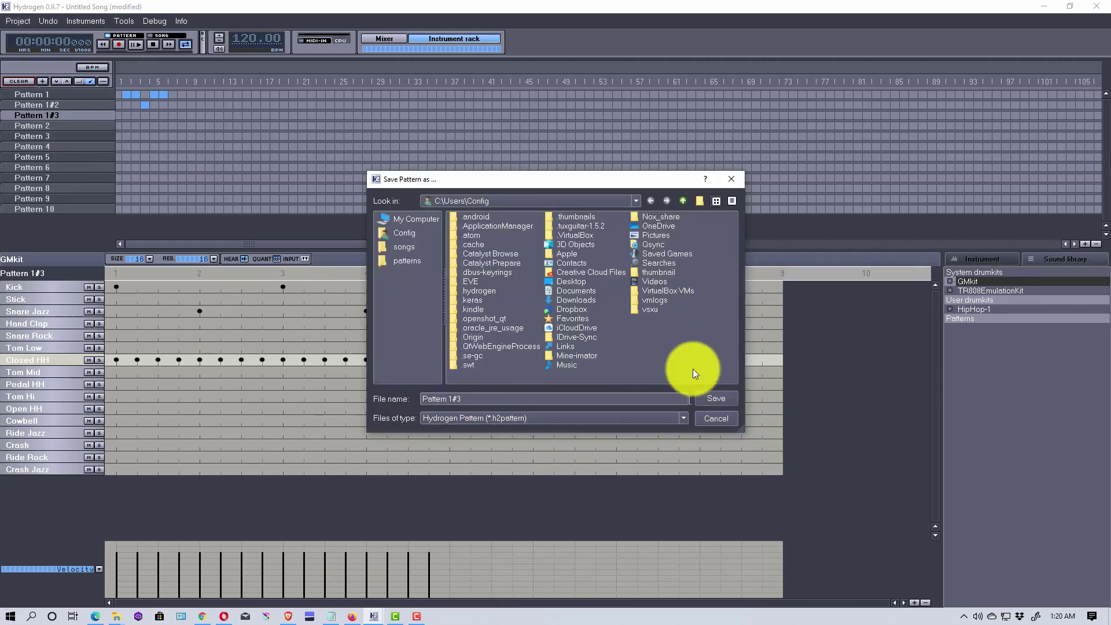
left_click(728, 181)
View the song export settings, examine the available audio format templates, and close the dialog without exporting
left_click(18, 21)
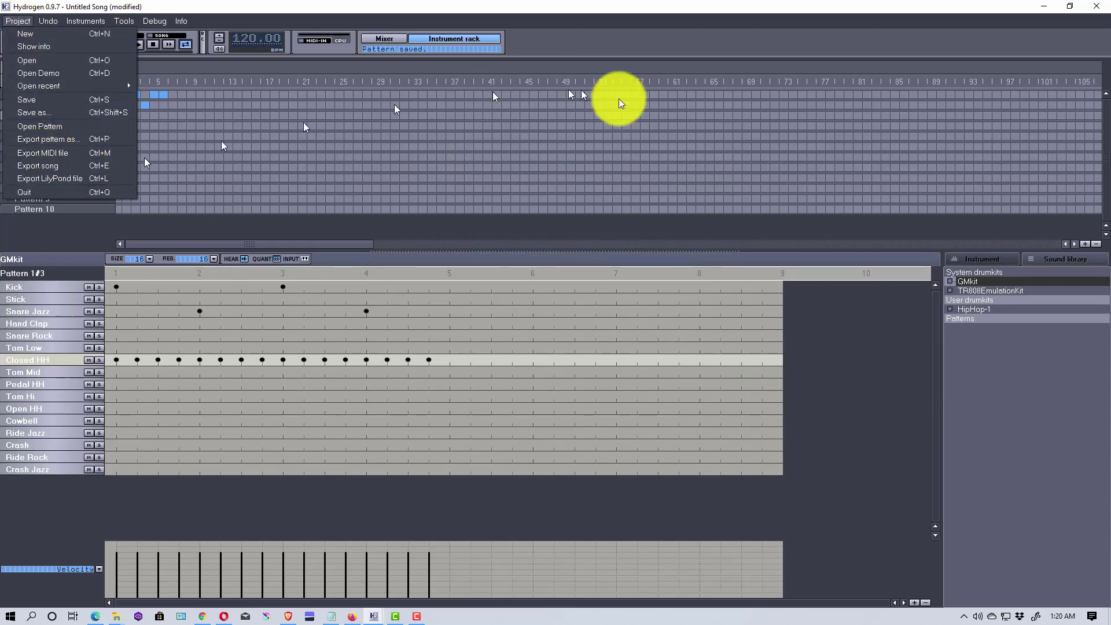
left_click(53, 172)
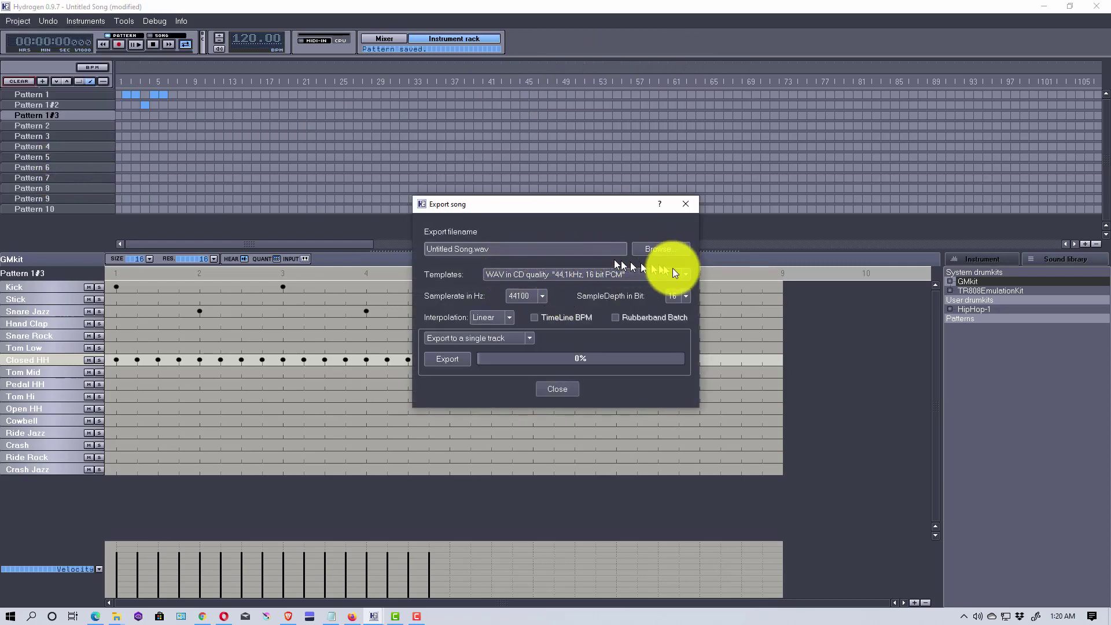
left_click(690, 276)
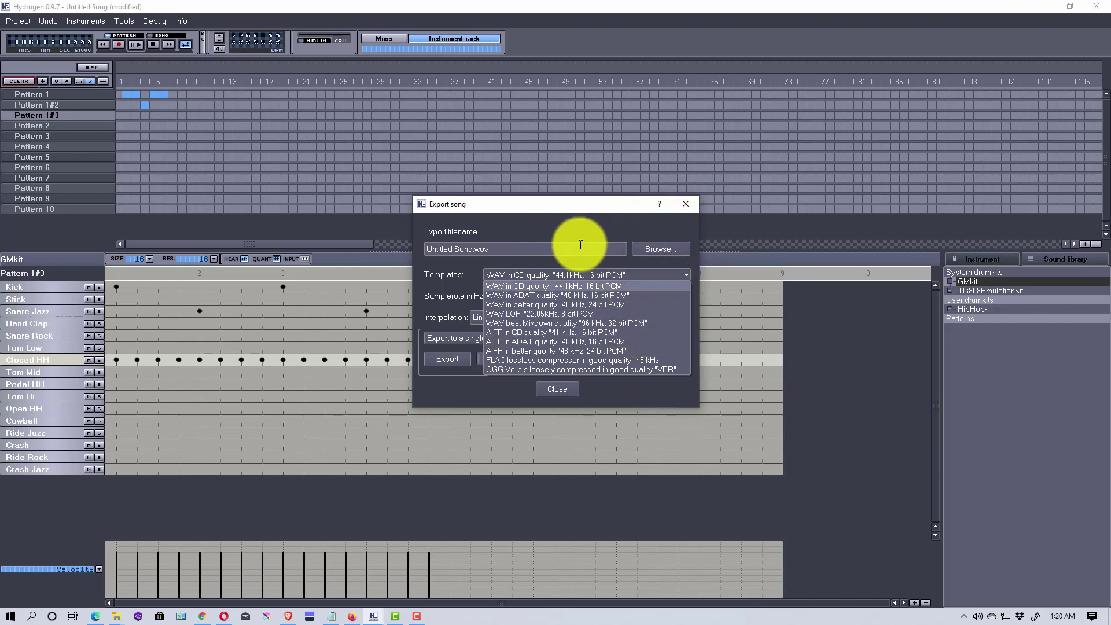
left_click(605, 223)
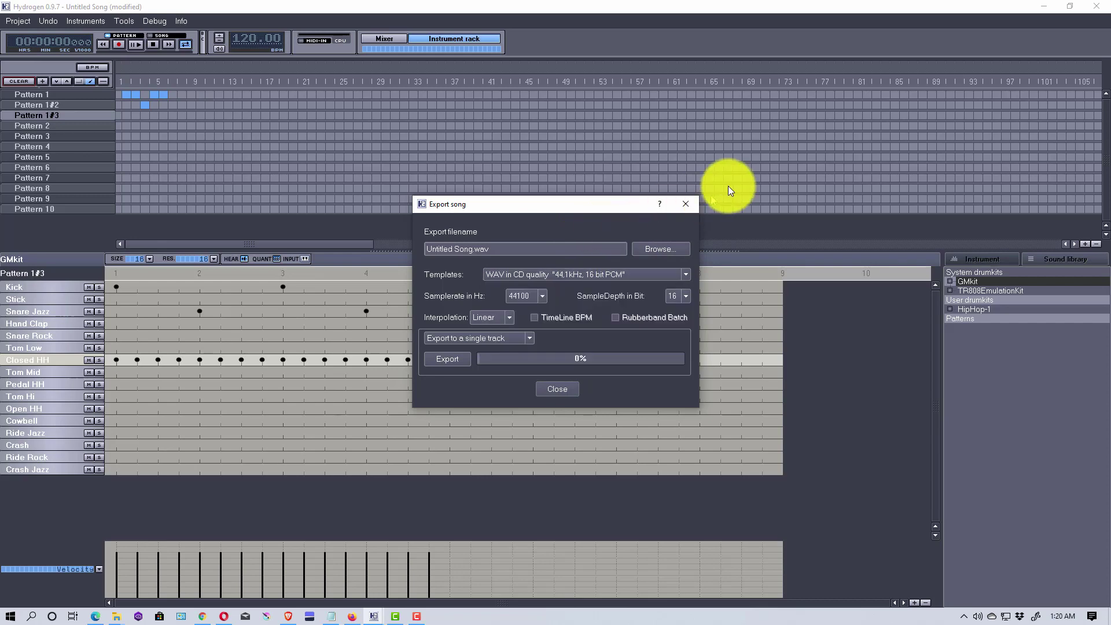
left_click(690, 205)
View the MIDI file export dialog and close it without saving
left_click(18, 21)
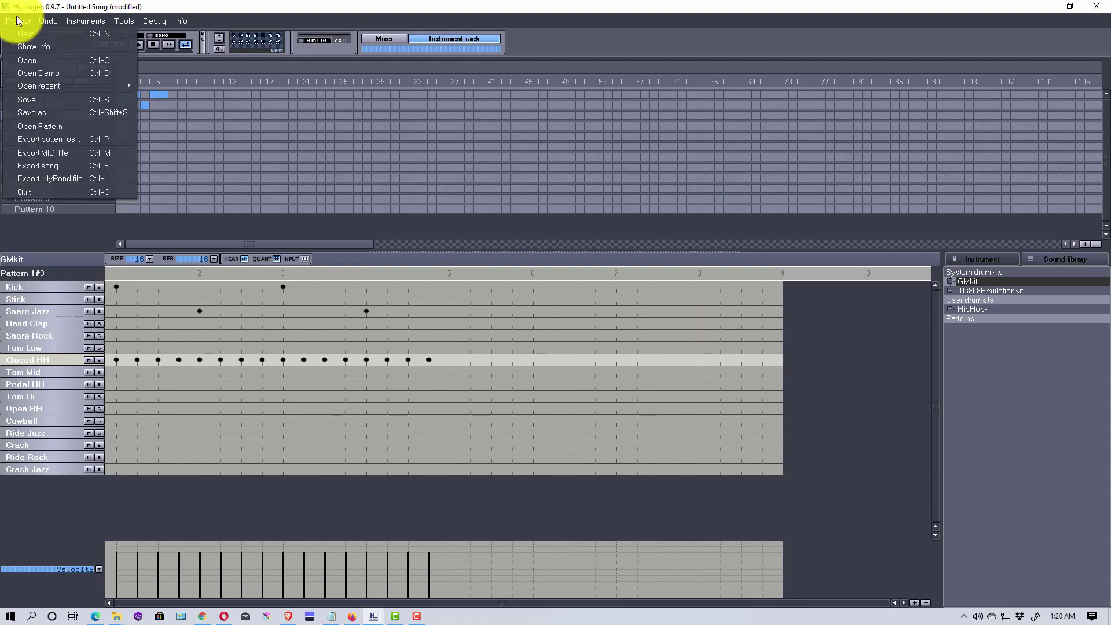
left_click(75, 153)
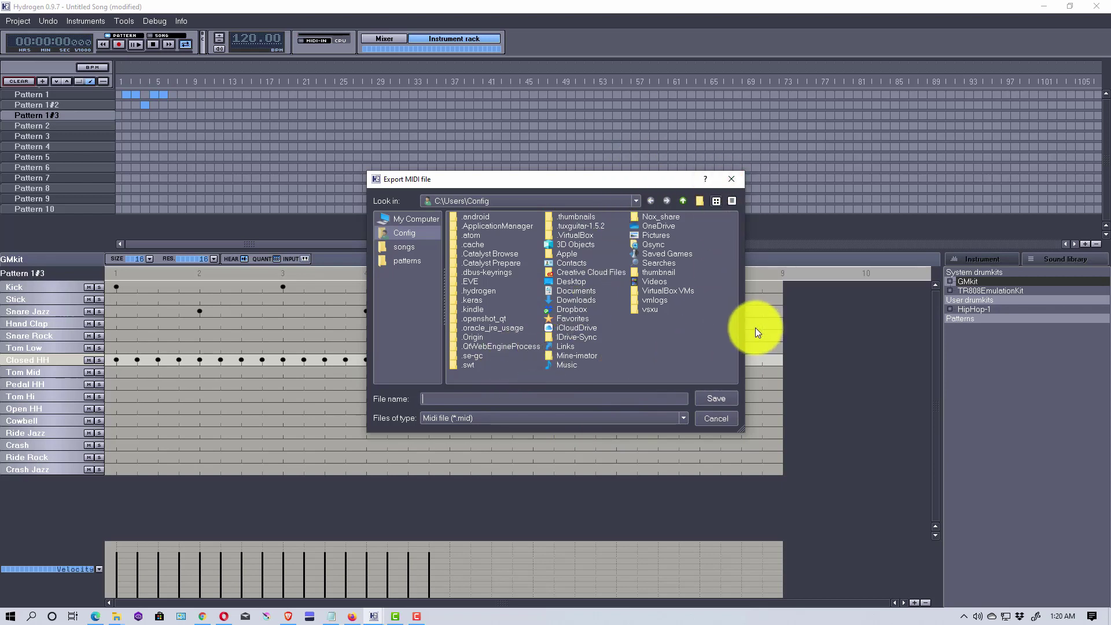
left_click(736, 176)
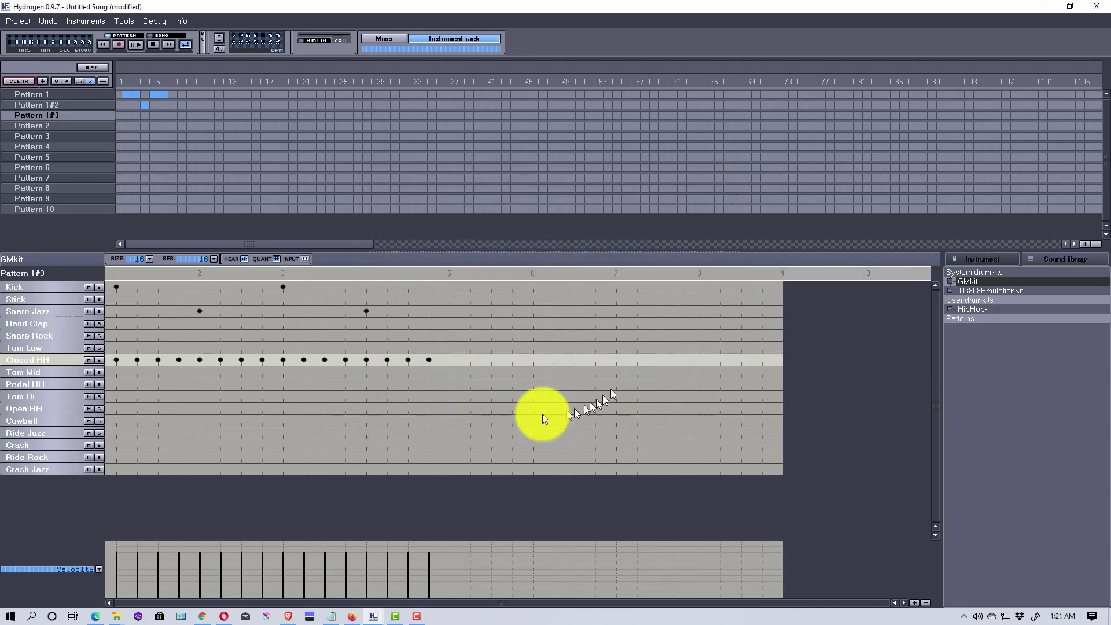